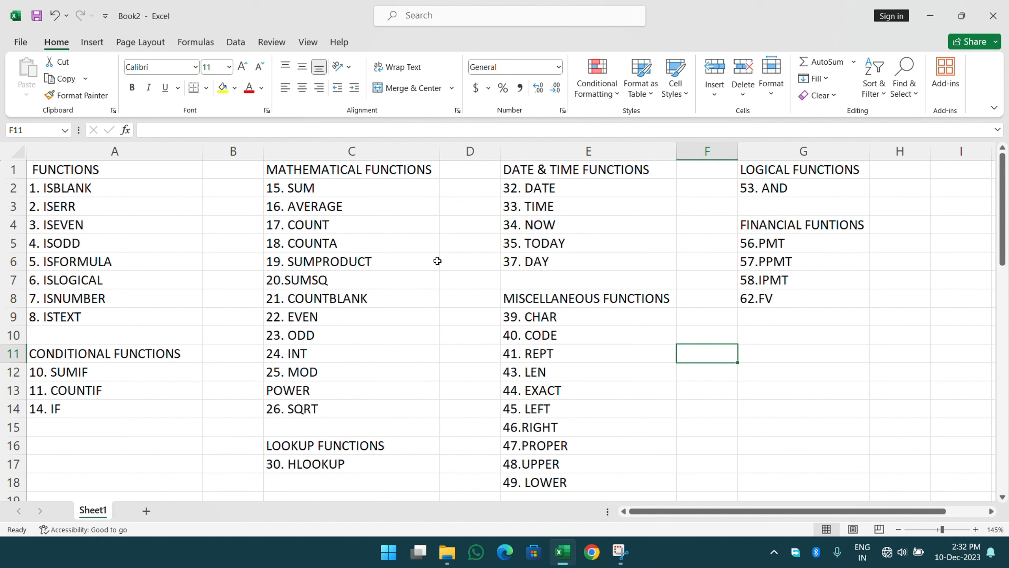
Copy the FUNCTIONS list in A1:A9 of Sheet1 to cell A1 of a new worksheet
left_click(430, 28)
left_click_drag(77, 171, 78, 317)
type("c")
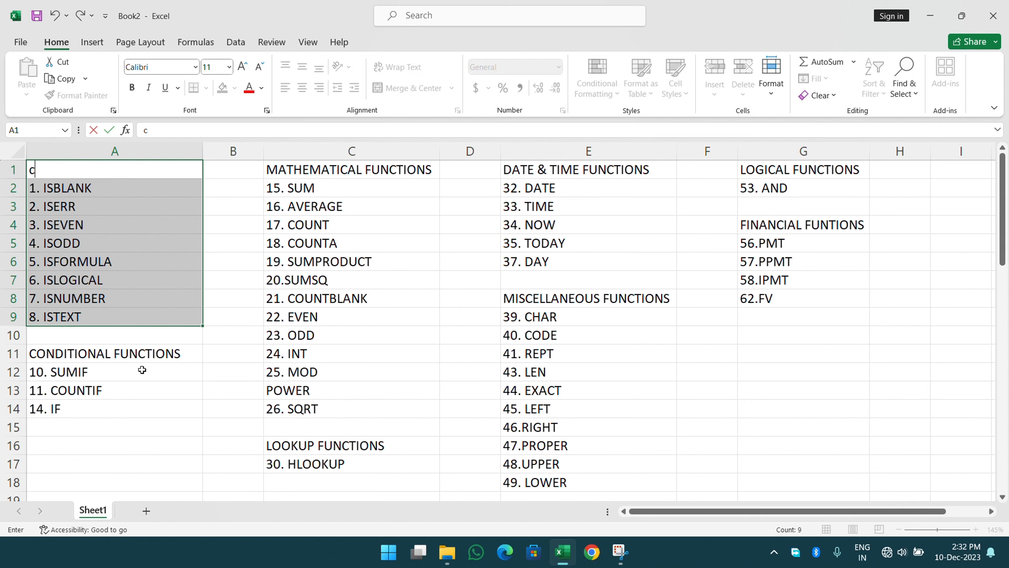
key("Escape")
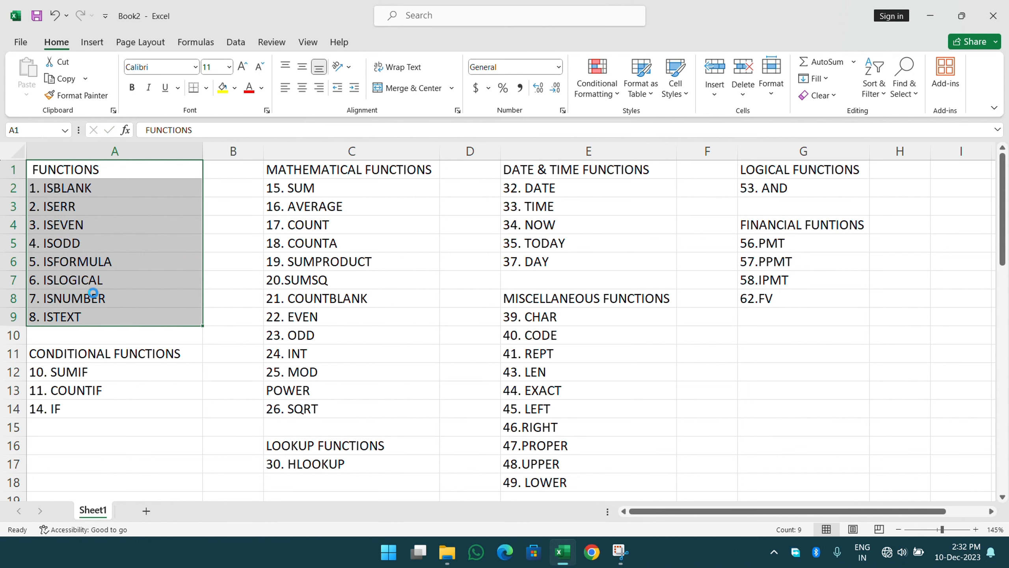
key("ctrl+c")
left_click(148, 509)
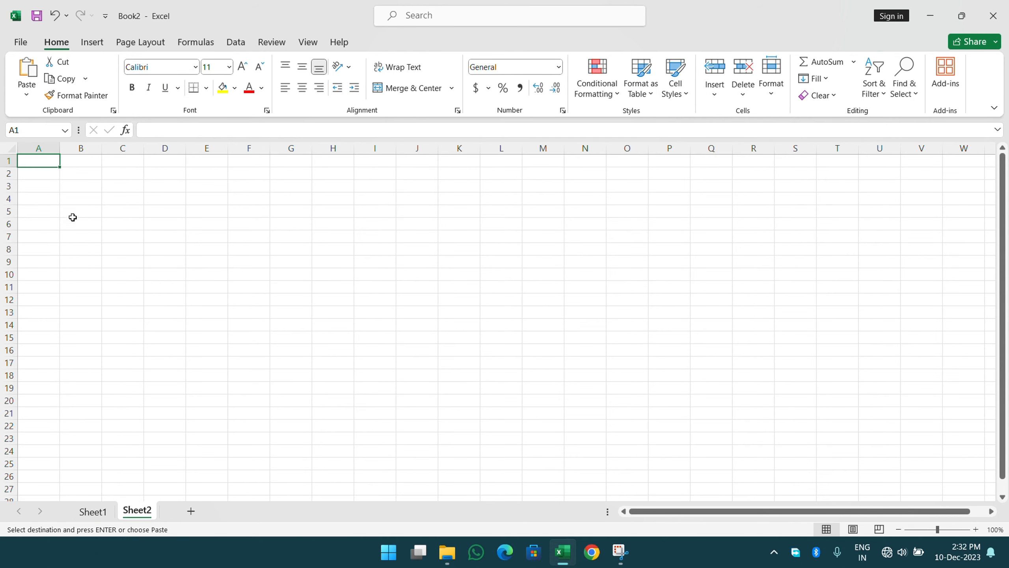
key("ctrl+v")
Fit the width of column A to the pasted function names
left_click(58, 160)
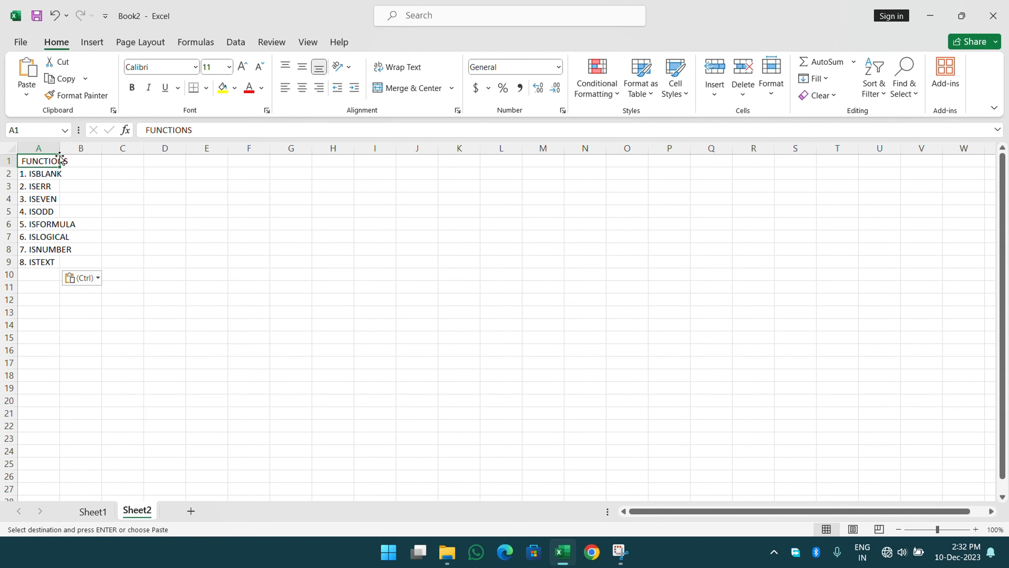
double_click(60, 148)
scroll(152, 219, "up", 1)
scroll(153, 219, "up", 5)
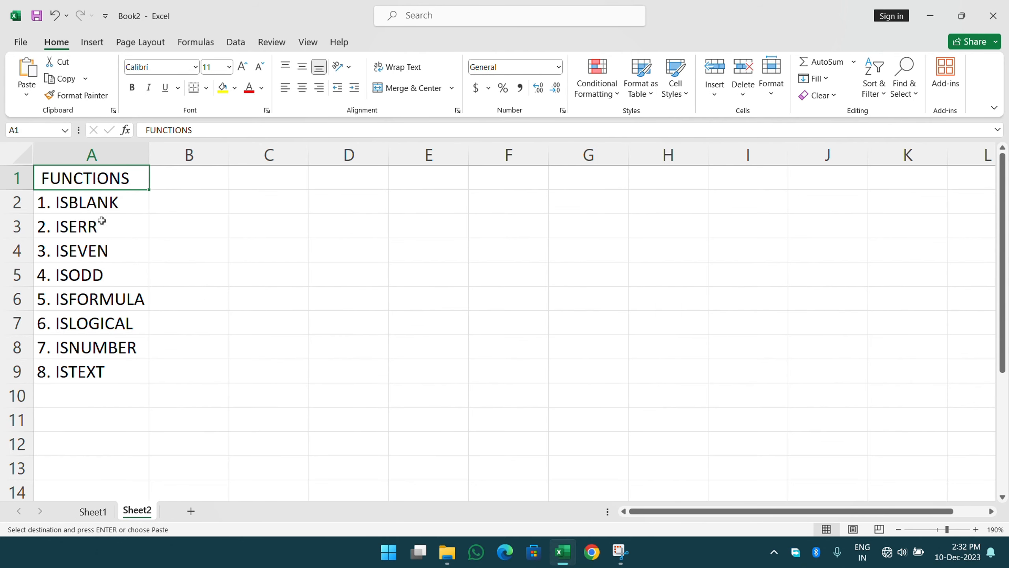
Apply all borders to the empty range C1:G8 beside the function list
left_click(195, 195)
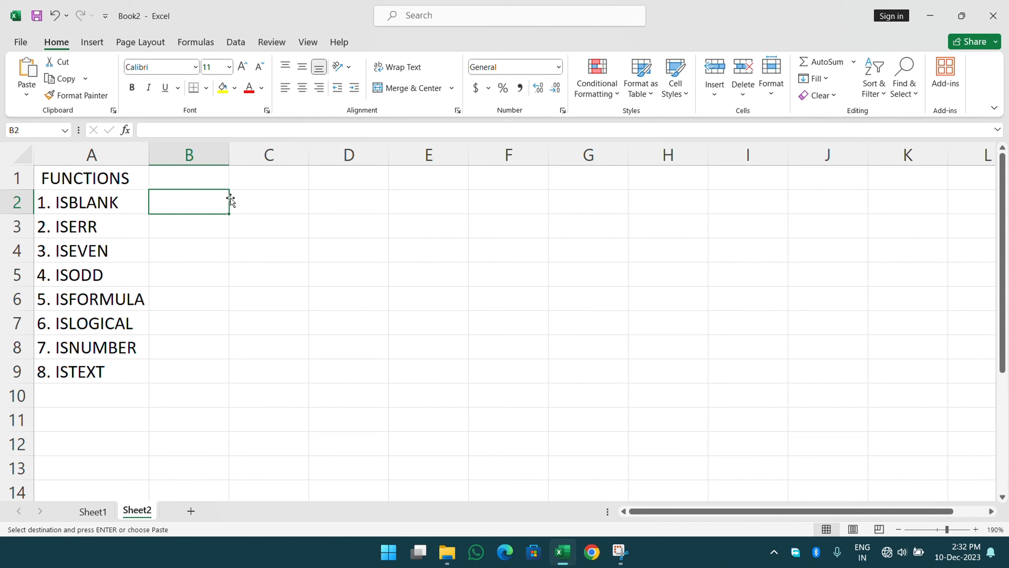
left_click(248, 208)
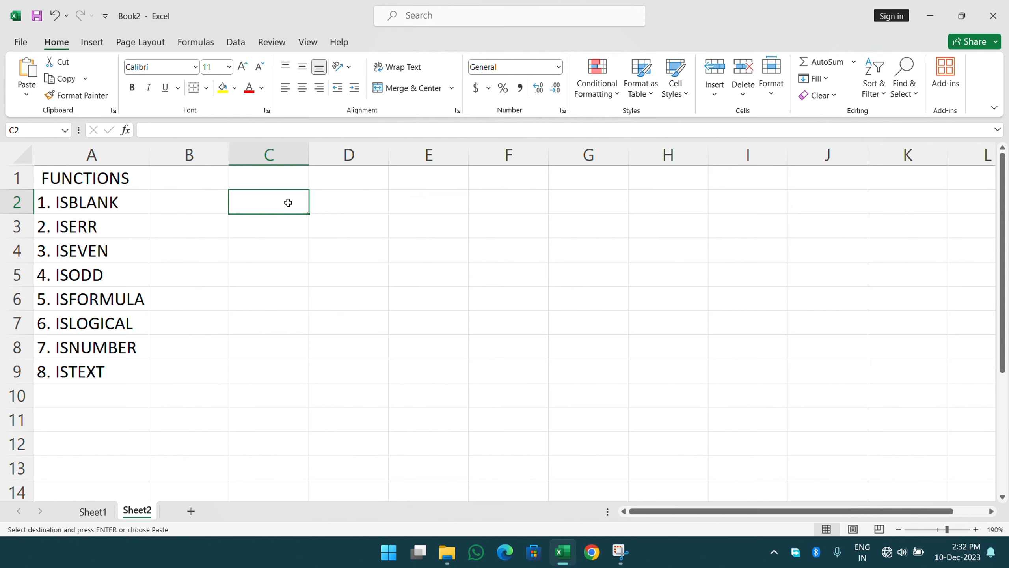
left_click_drag(304, 180, 567, 337)
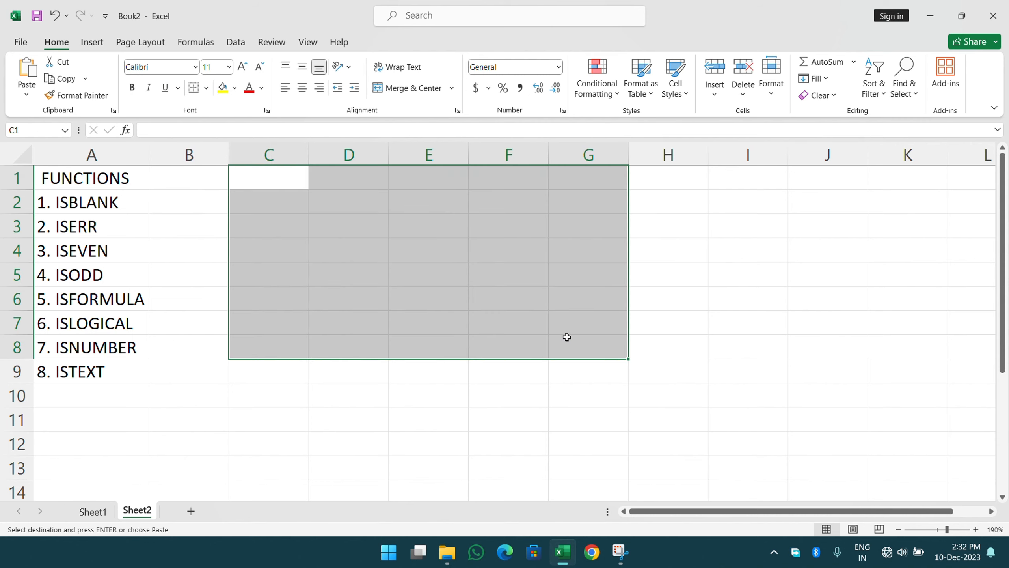
key("alt+h")
key("b")
key("a")
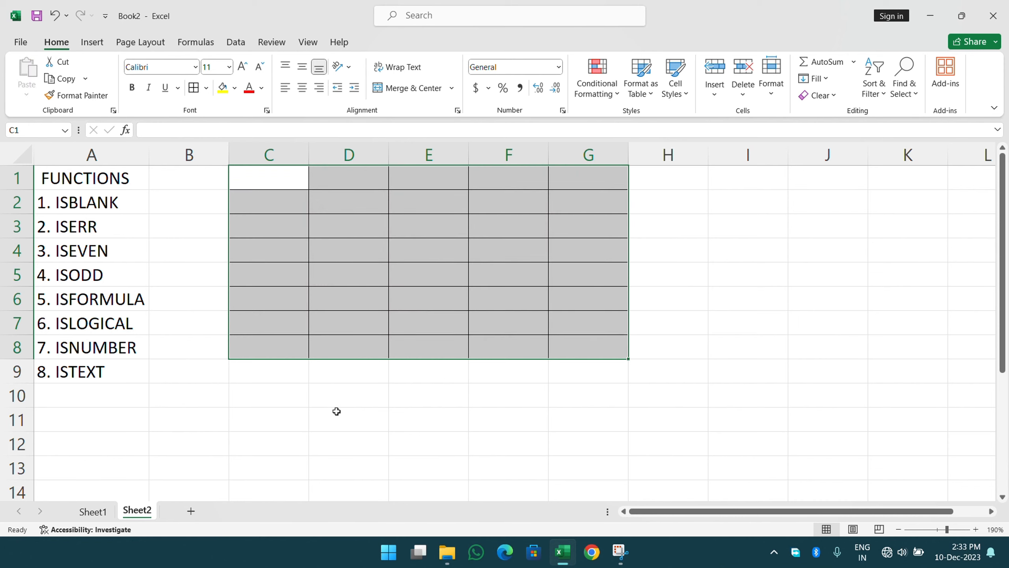
left_click(296, 389)
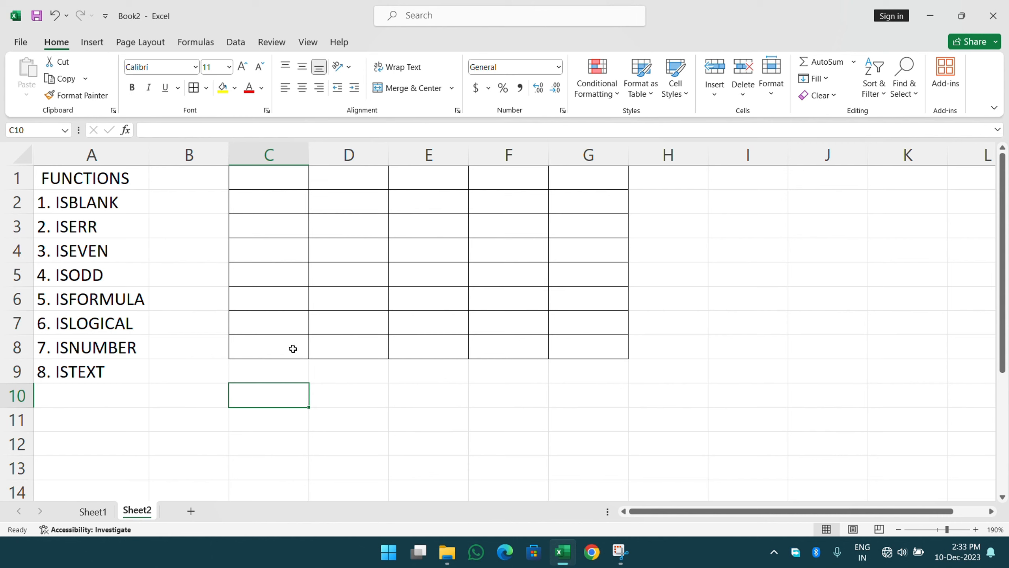
Enter 2 in cells C1 and C2 and 55 in C4, leaving C3 blank
left_click(268, 175)
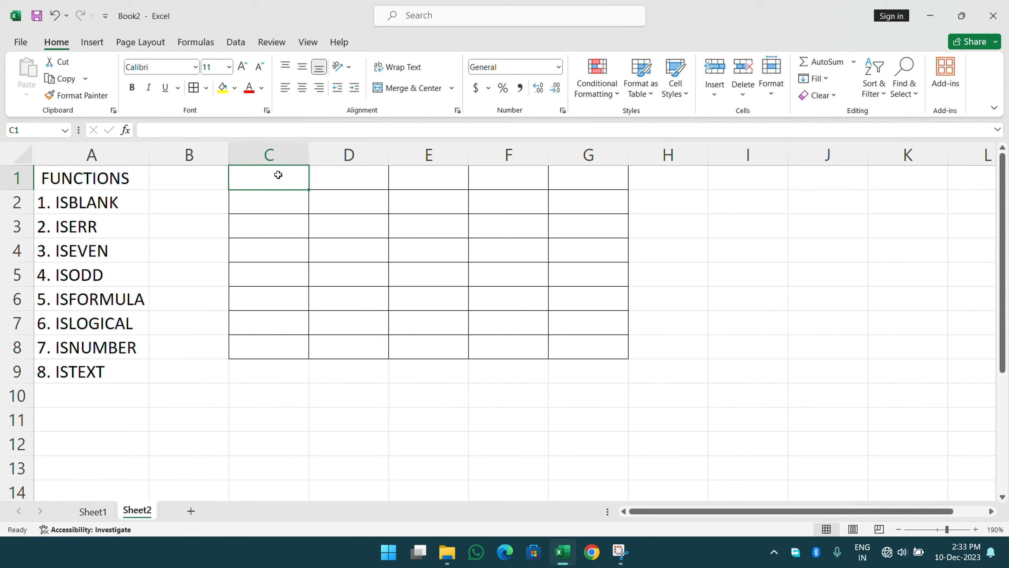
type("2")
key("Return")
type("2")
key("Return")
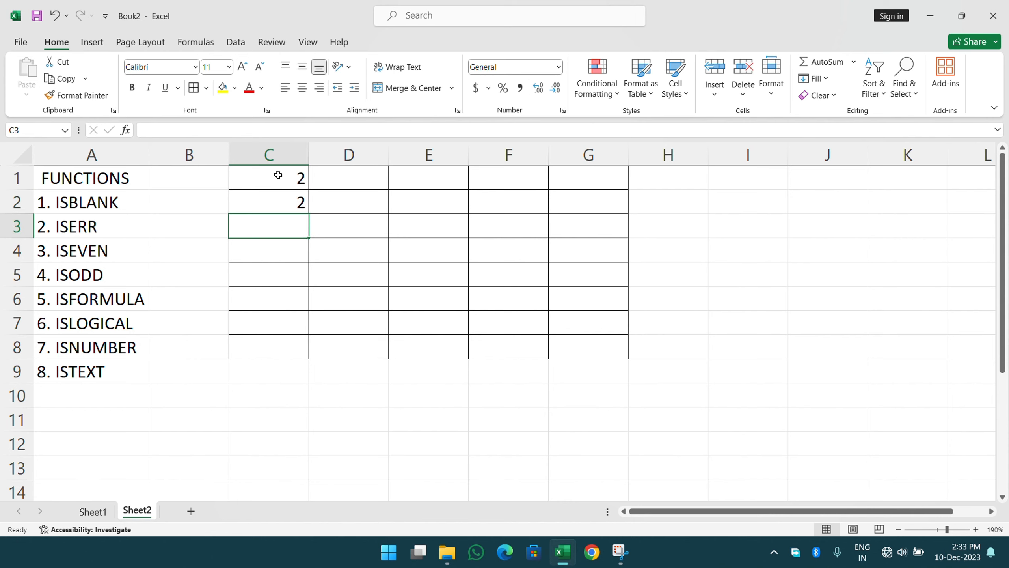
key("Return")
type("5553")
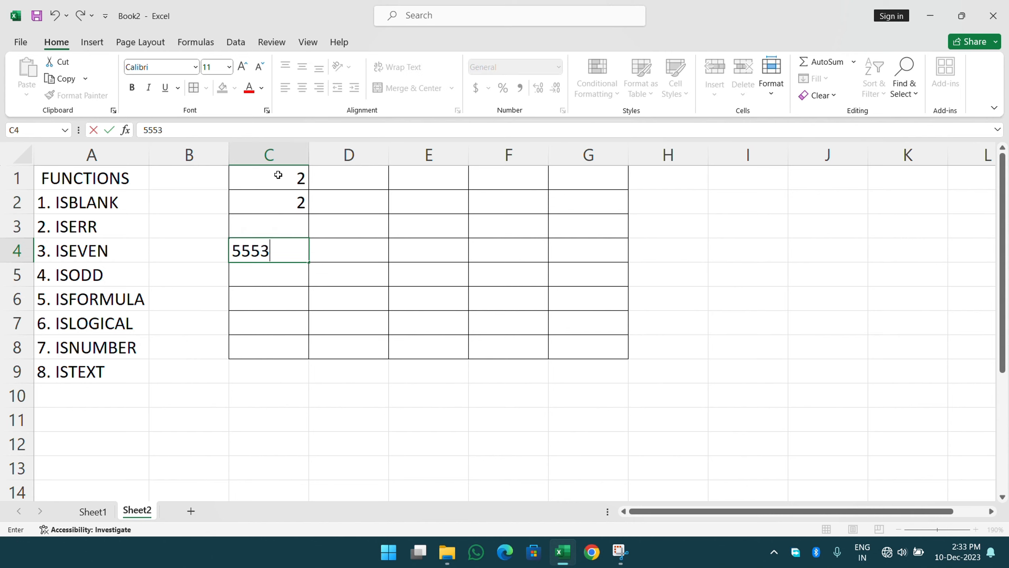
key("BackSpace")
key("BackSpace")
key("Return")
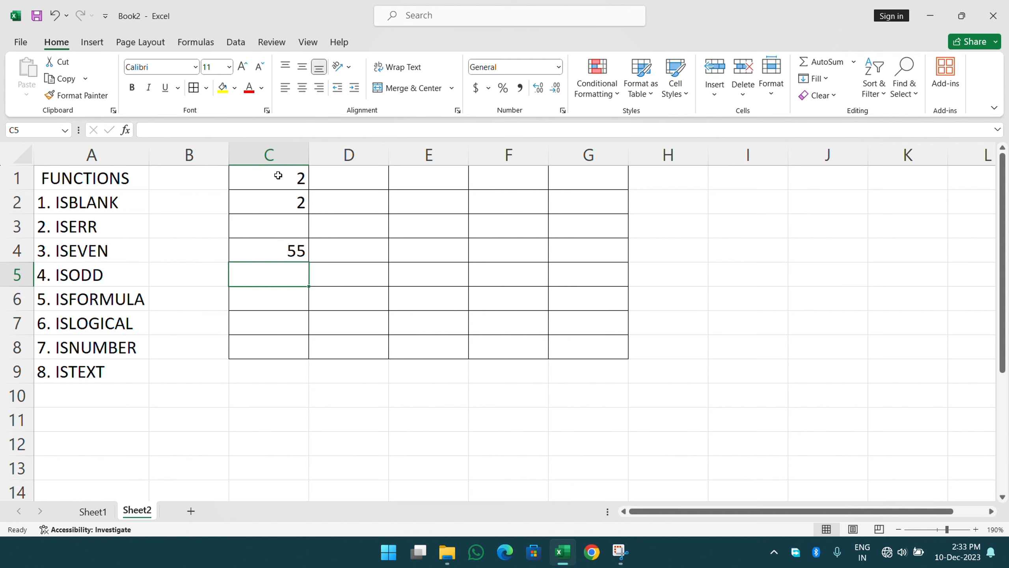
Change cell C2 to 6 and enter the text a in cell E3
left_click(298, 199)
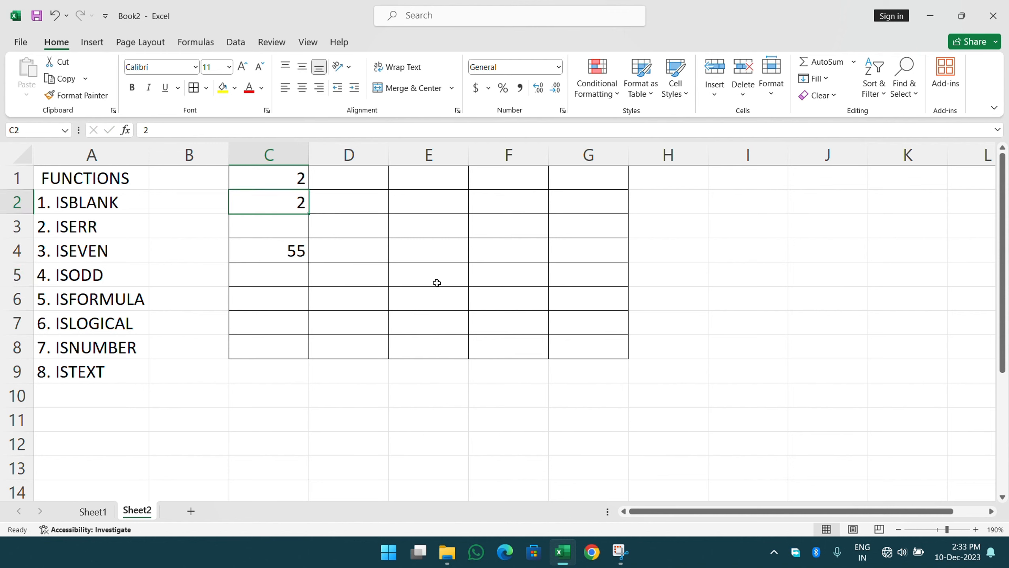
type("6")
key("Return")
left_click(417, 230)
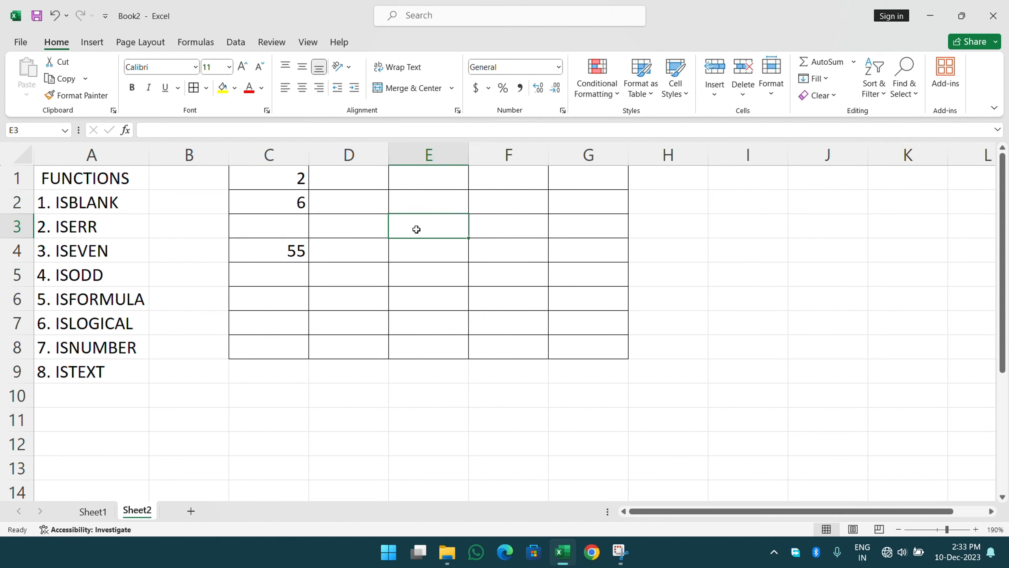
type("a")
left_click(406, 265)
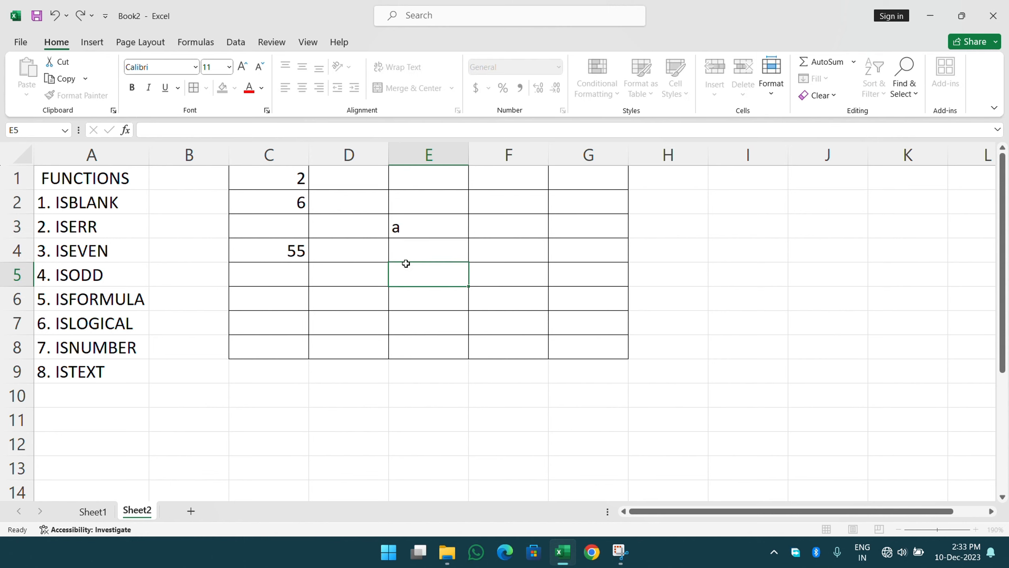
left_click(522, 230)
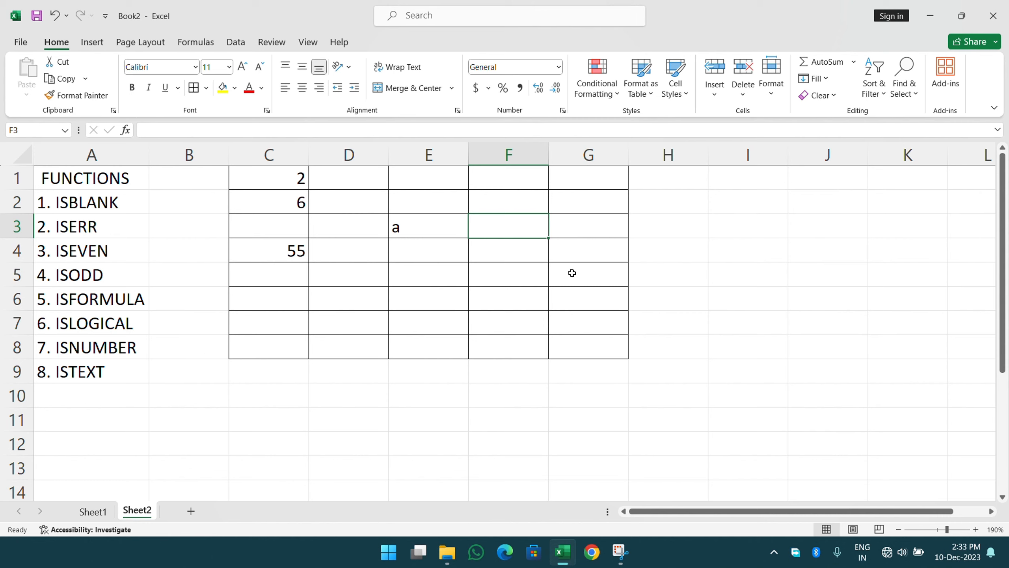
left_click(435, 16)
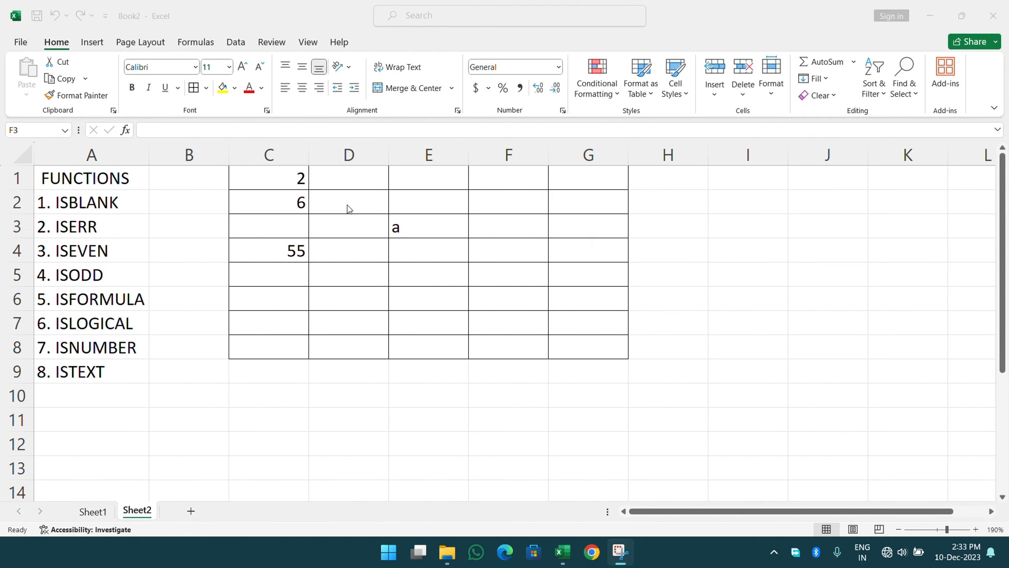
left_click(300, 179)
left_click(300, 205)
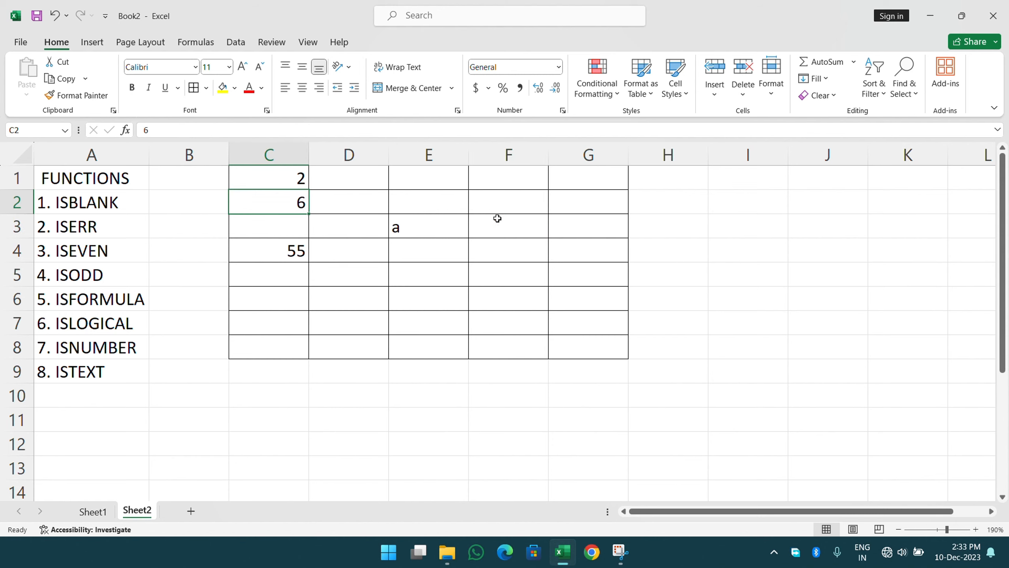
Enter the formula =SUM(C1+C2) in cell F2 and review it in the cell
left_click(515, 203)
type("=sum")
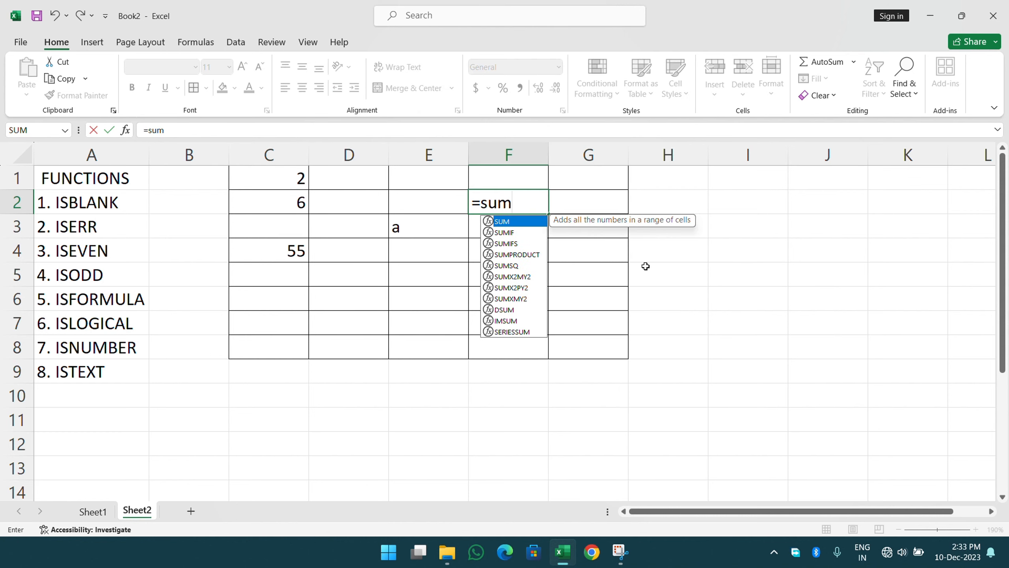
type("(")
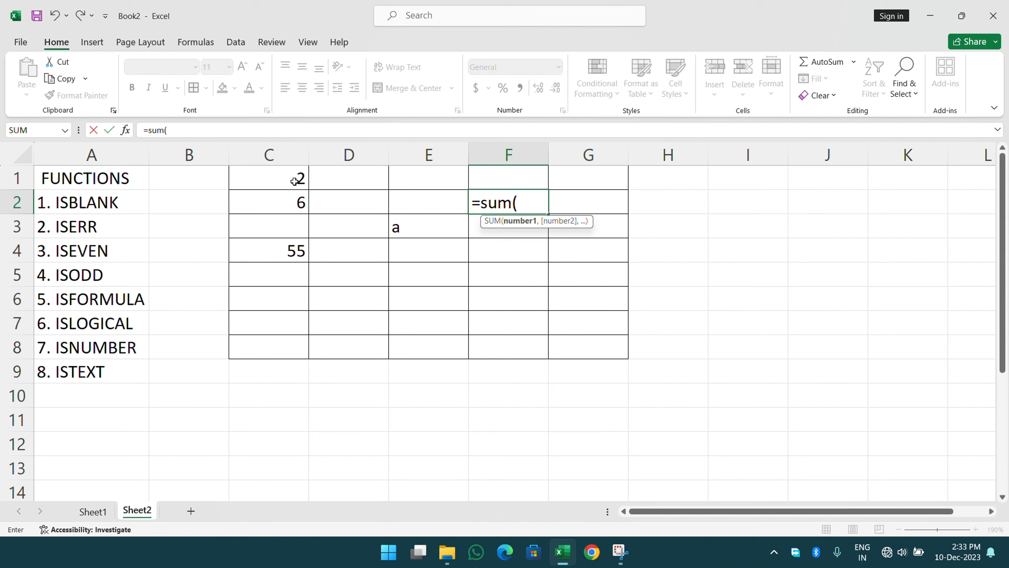
left_click(294, 181)
type("+")
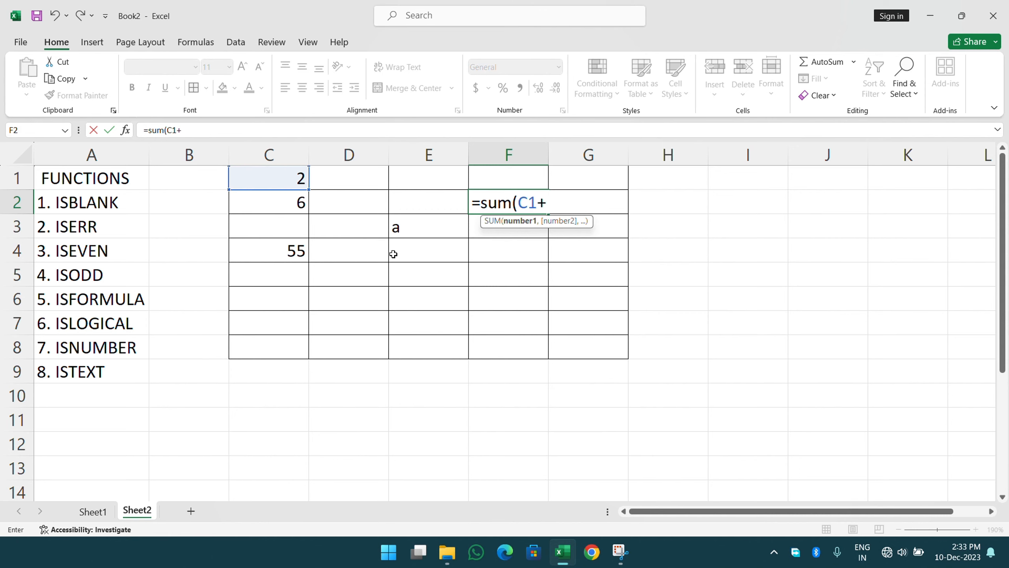
left_click(298, 208)
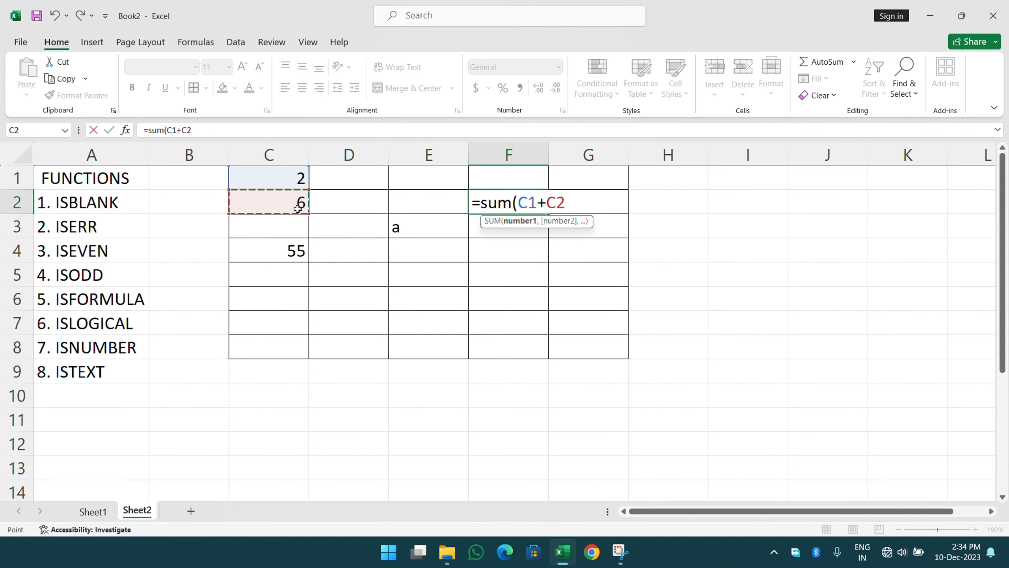
type(")")
key("Return")
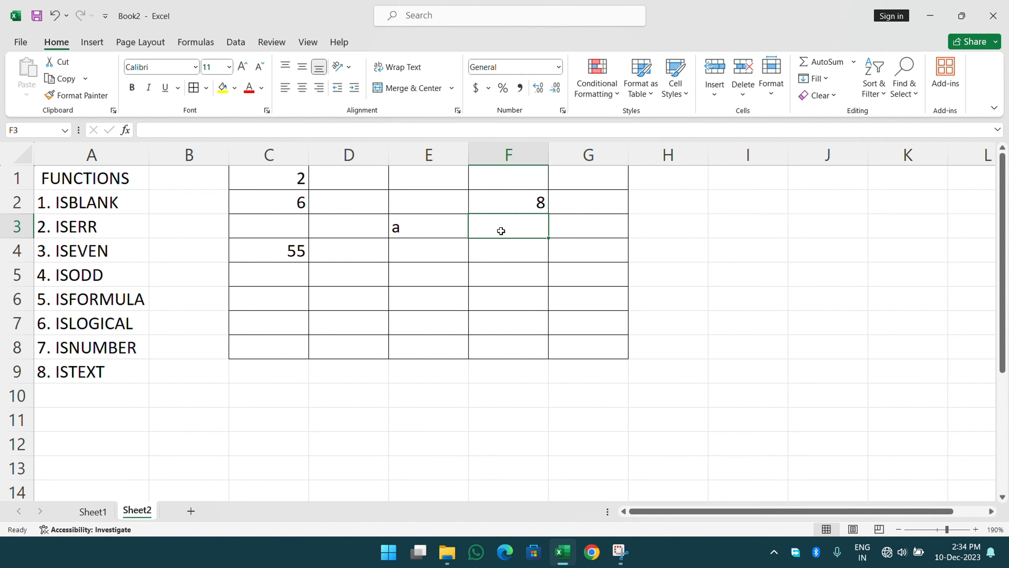
double_click(505, 205)
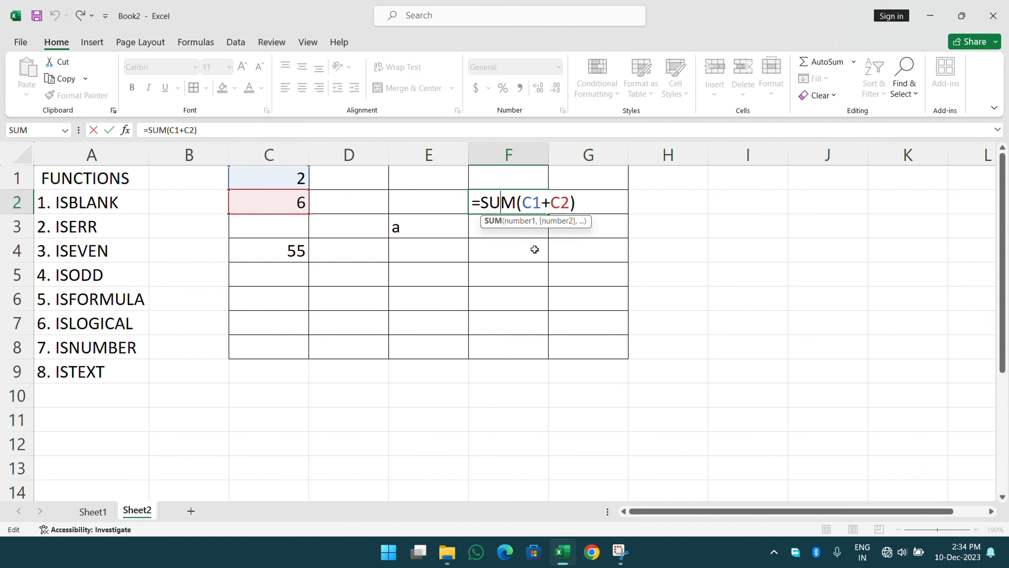
key("Return")
Enter the deliberately misspelled formula =sam(C4+C1) in cell F4
left_click(513, 250)
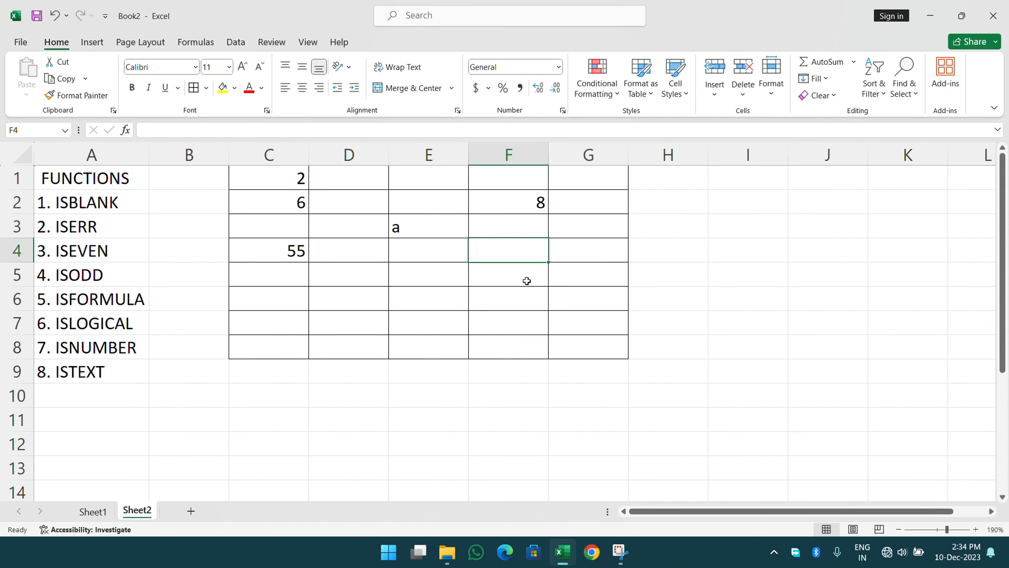
type("=sam")
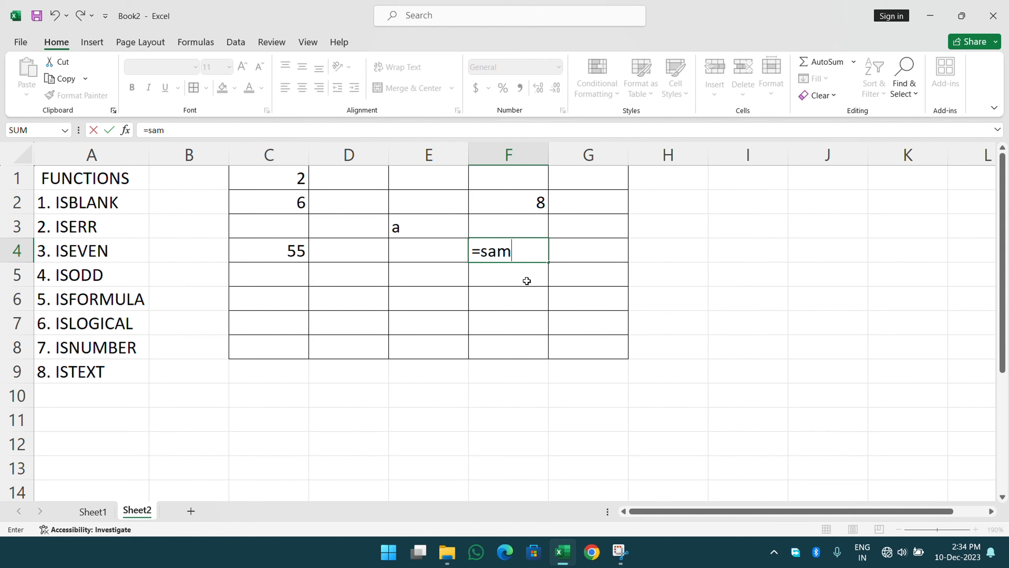
type("(")
left_click(284, 245)
type("+")
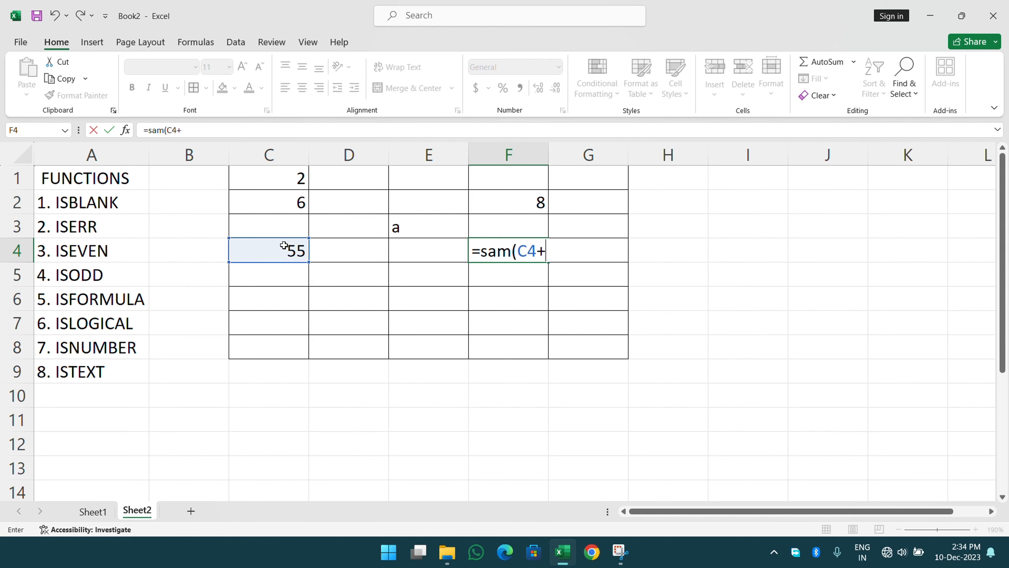
left_click(284, 182)
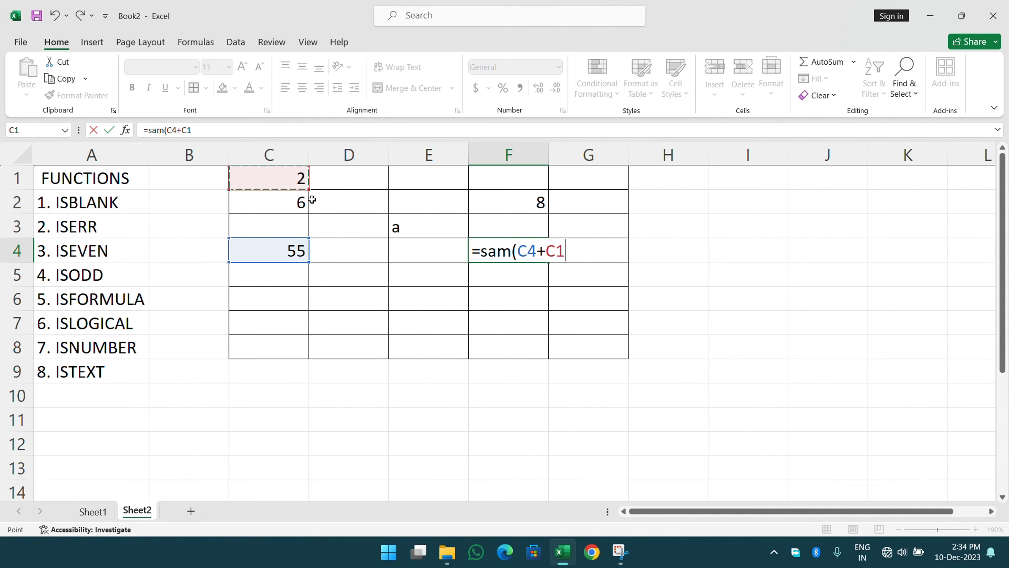
type(")")
key("Return")
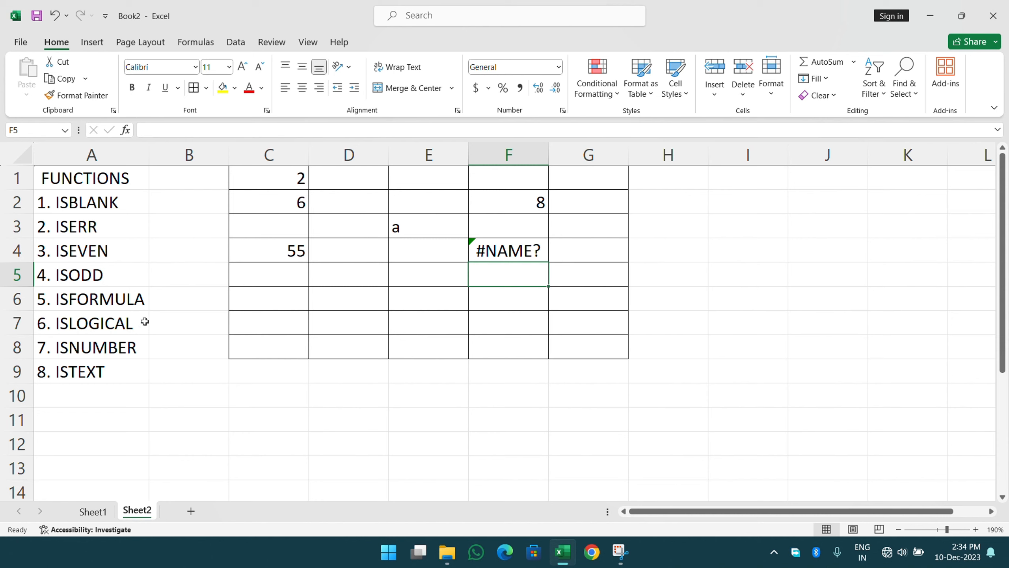
Enter the comparison text 25>55 in cell C6
left_click(277, 302)
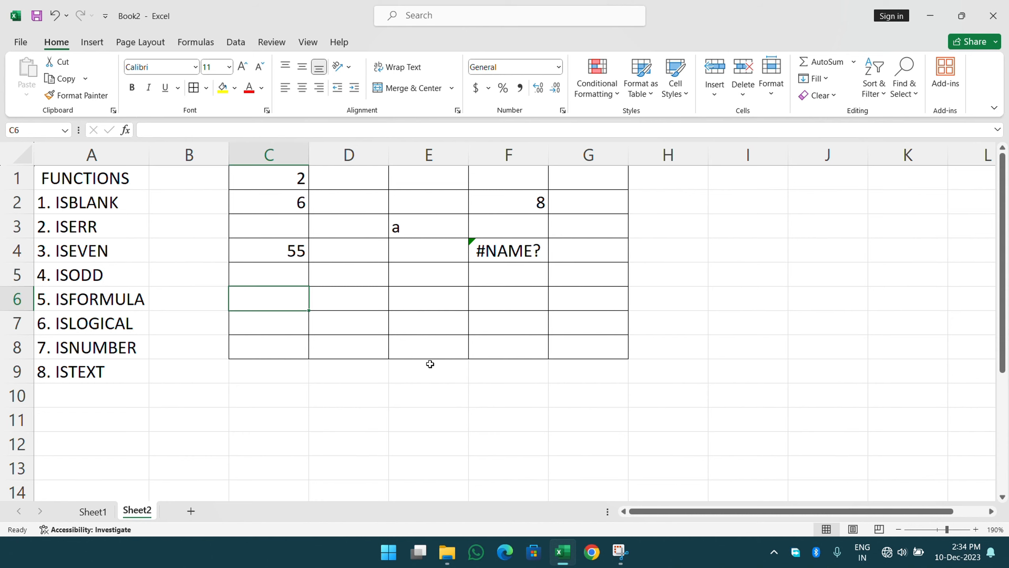
type("25>55")
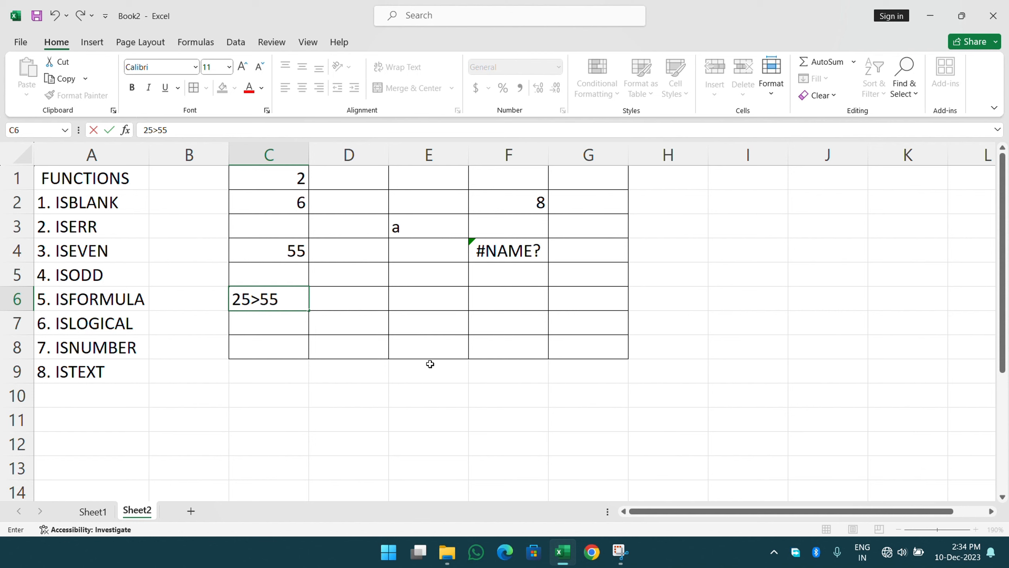
key("Return")
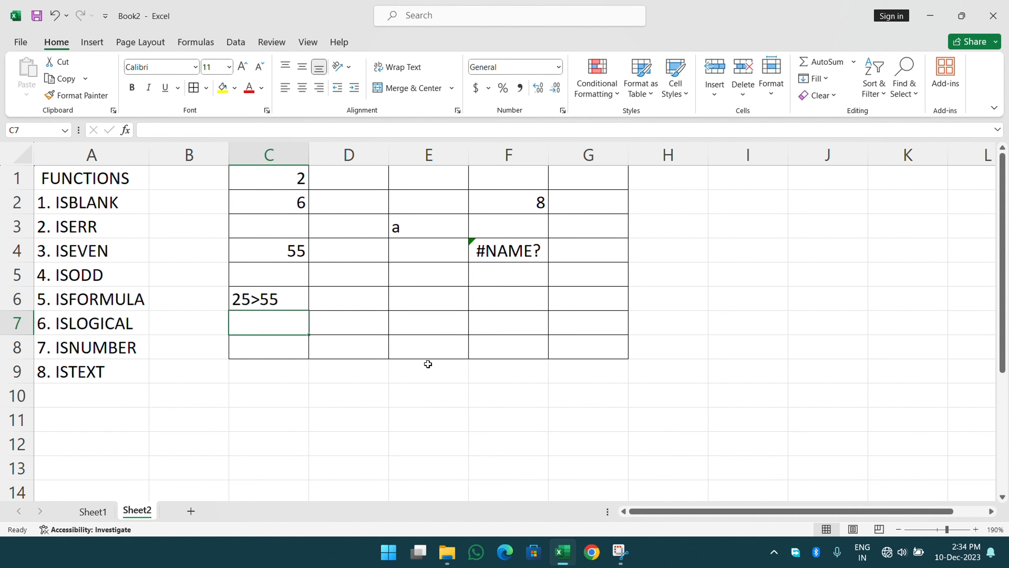
left_click(309, 346)
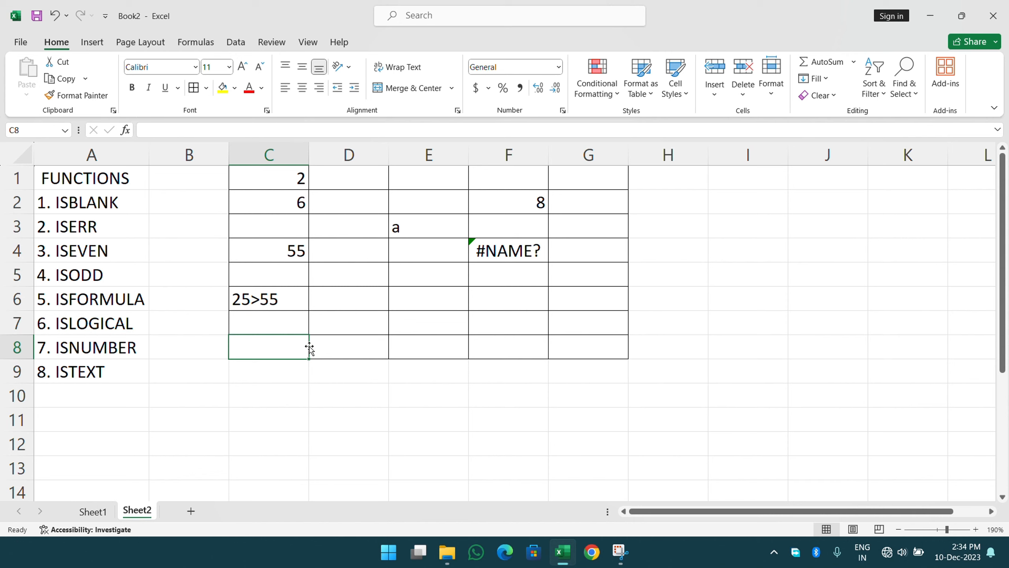
Enter the comparison text 55>25 in cell C8 and the word Castle in cell E6
type("55>25")
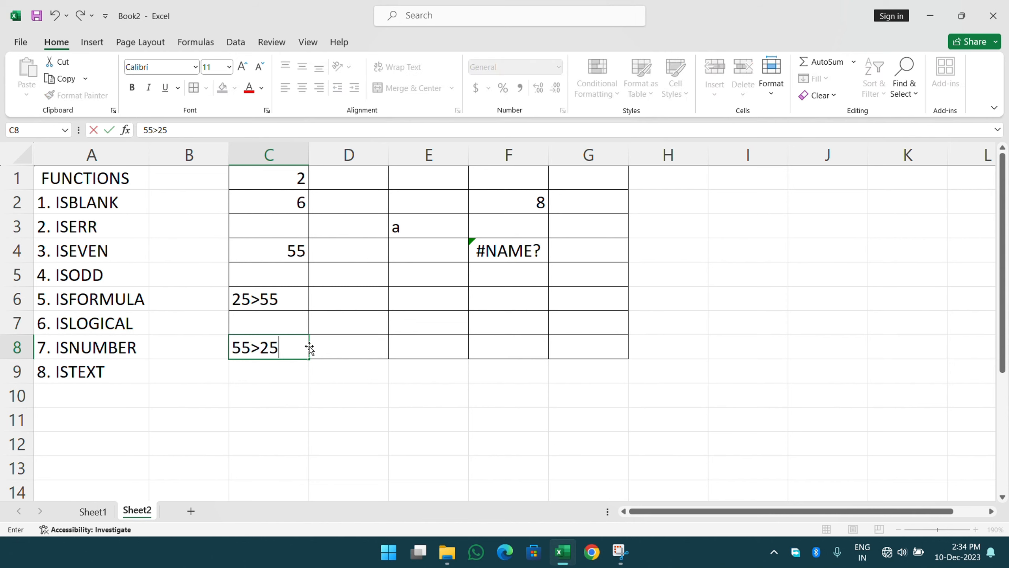
key("Return")
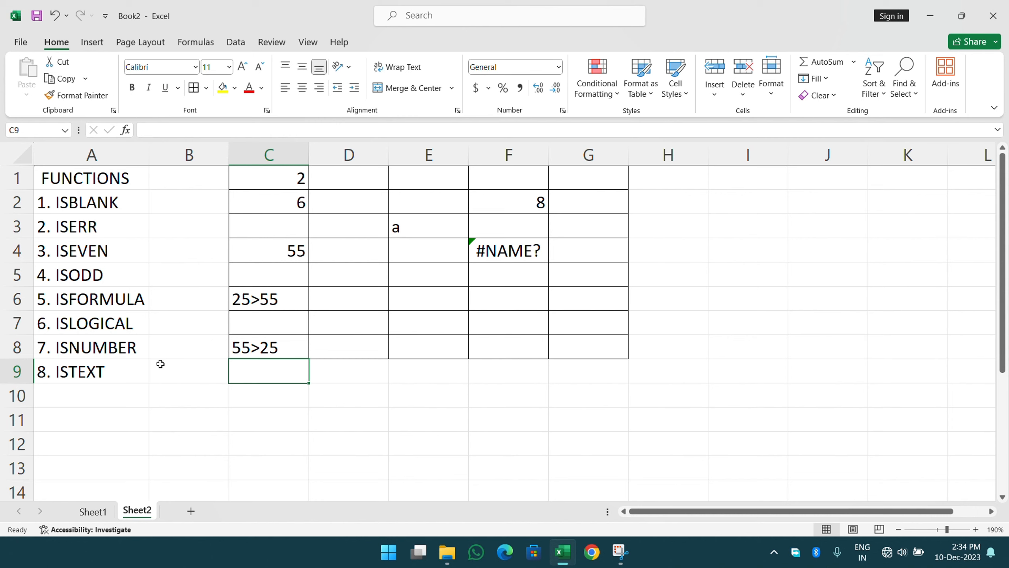
left_click(392, 282)
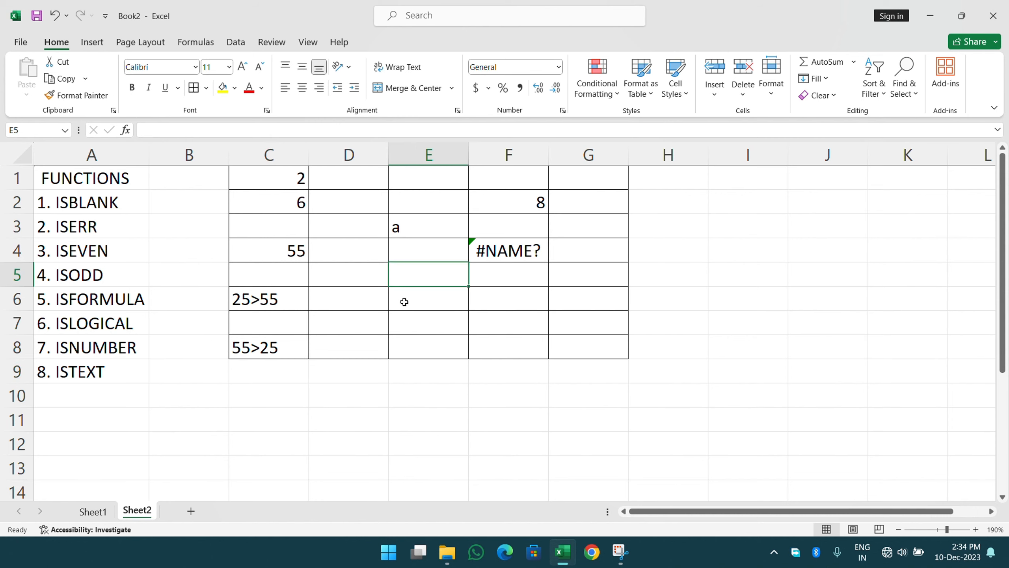
key("Left")
key("Down")
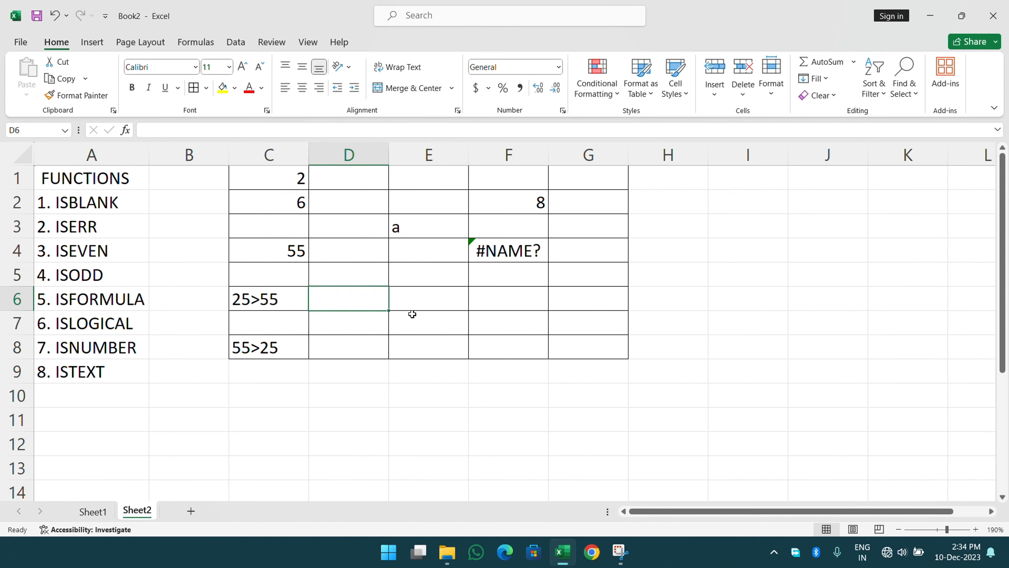
key("Right")
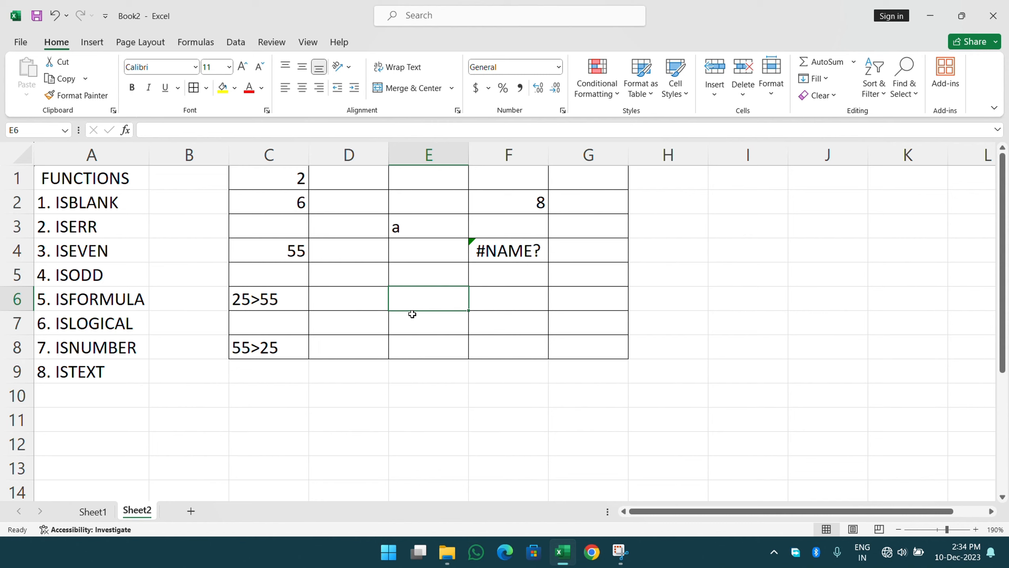
type("C")
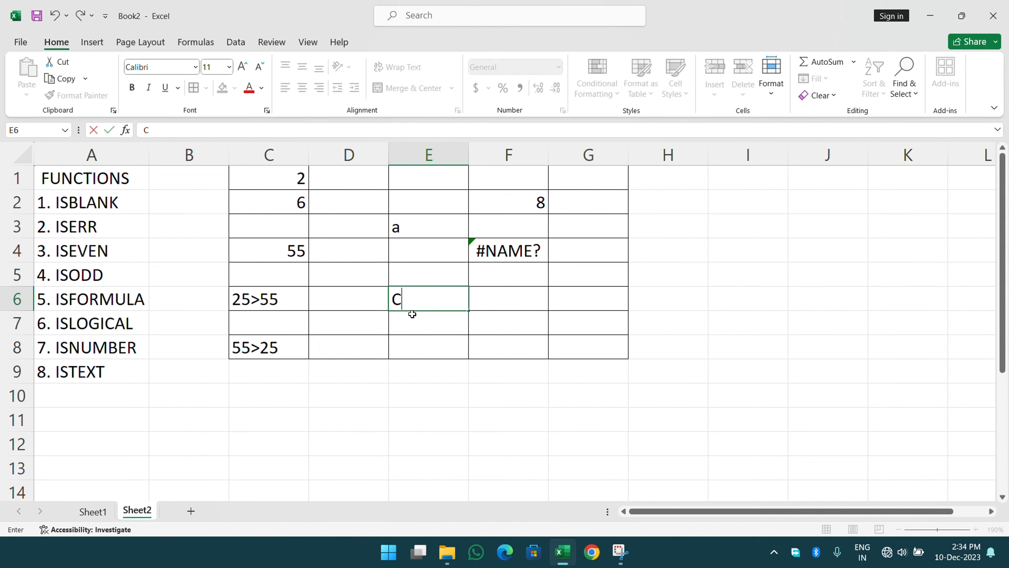
type("astle")
left_click(547, 294)
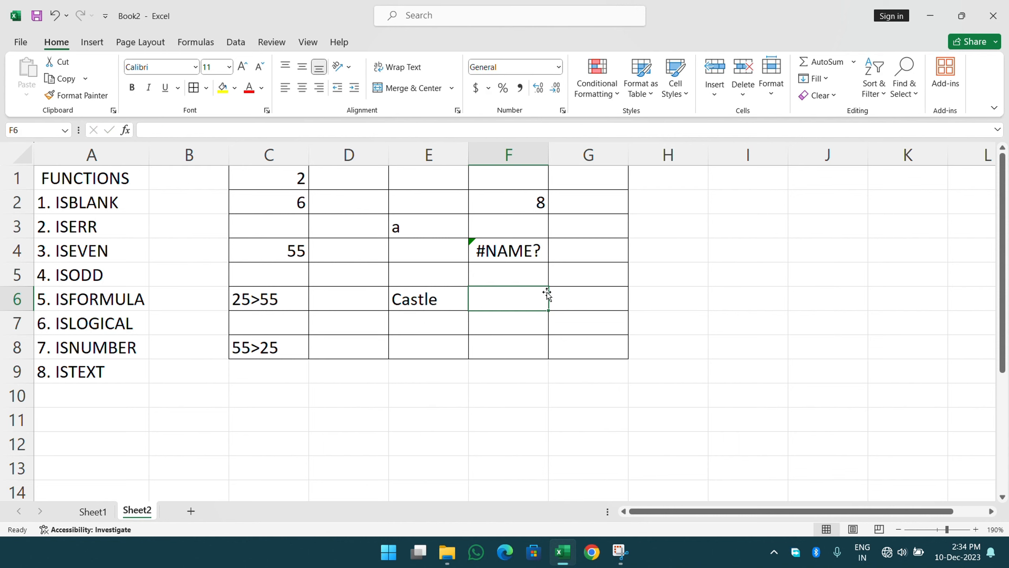
Insert two blank columns at column B, between the function list and the bordered table
left_click(107, 206)
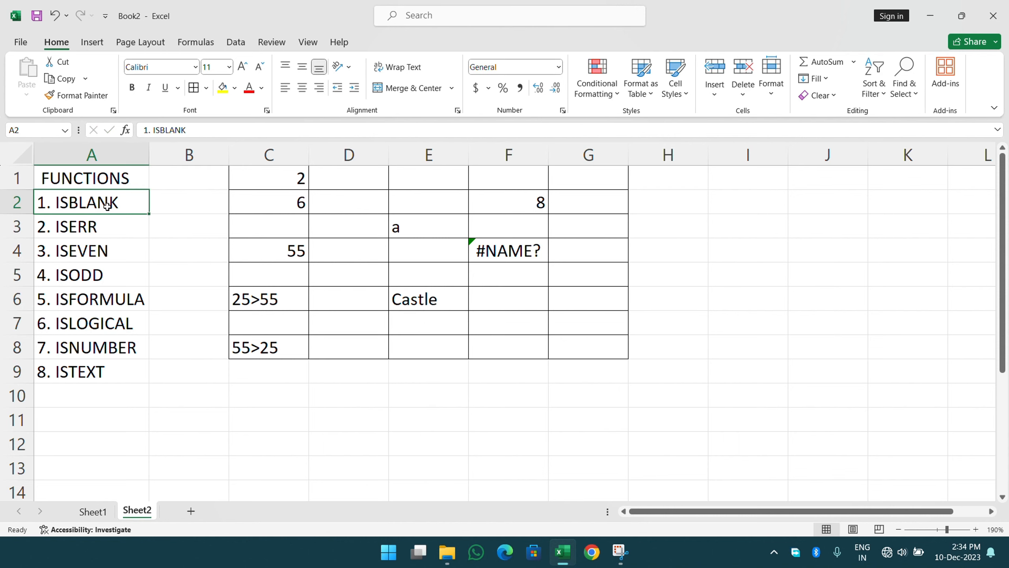
right_click(190, 156)
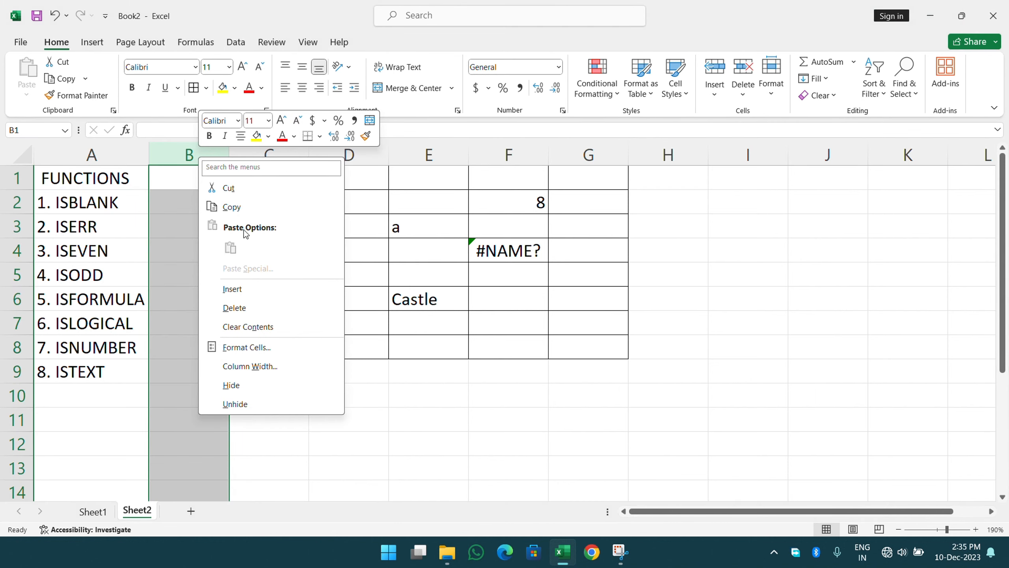
left_click(251, 287)
right_click(227, 203)
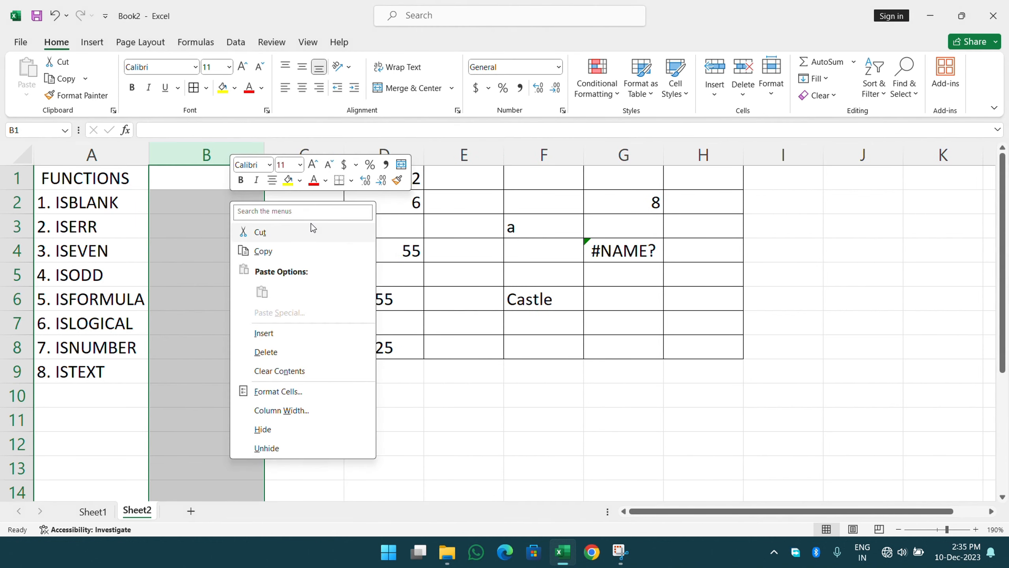
left_click(199, 154)
right_click(199, 155)
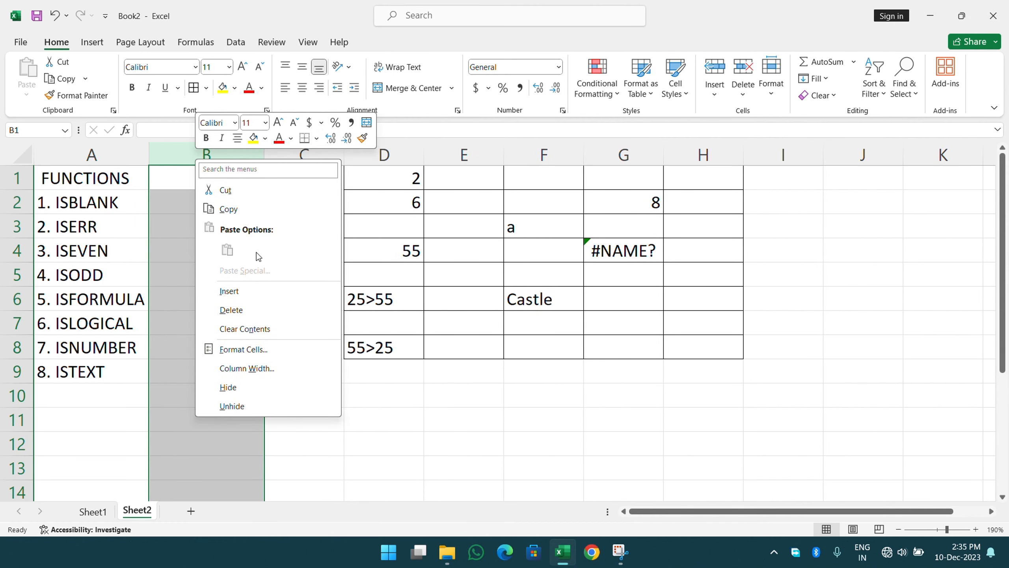
left_click(255, 291)
left_click(290, 263)
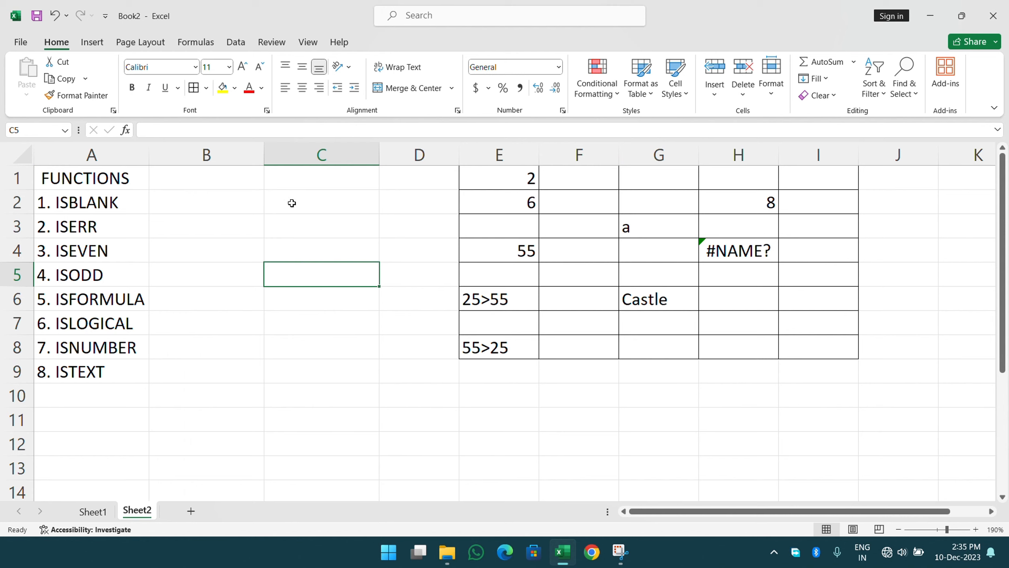
Narrow column C, then insert another blank column before it and slightly narrow the new one
left_click(302, 195)
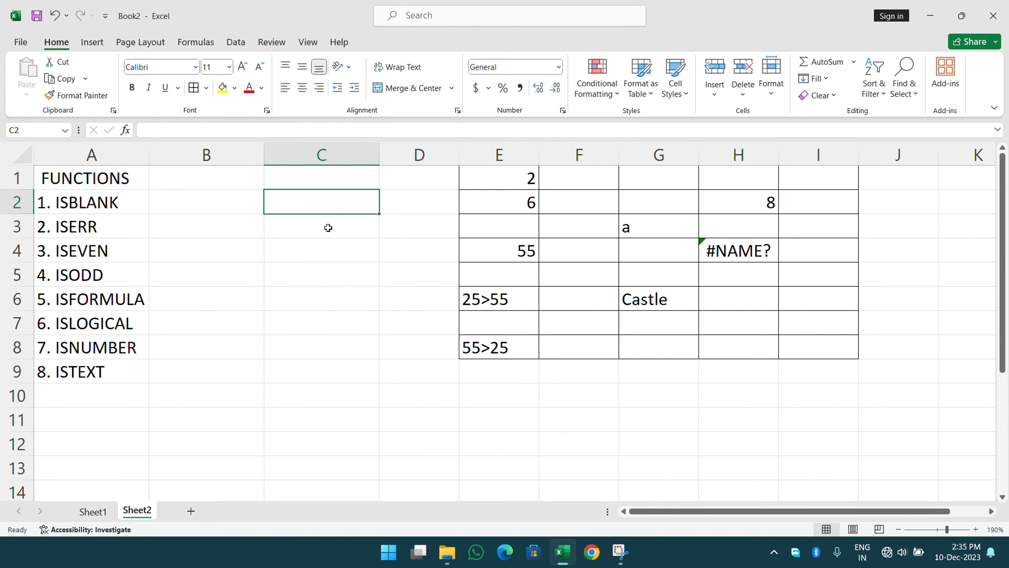
left_click_drag(379, 155, 350, 161)
right_click(315, 154)
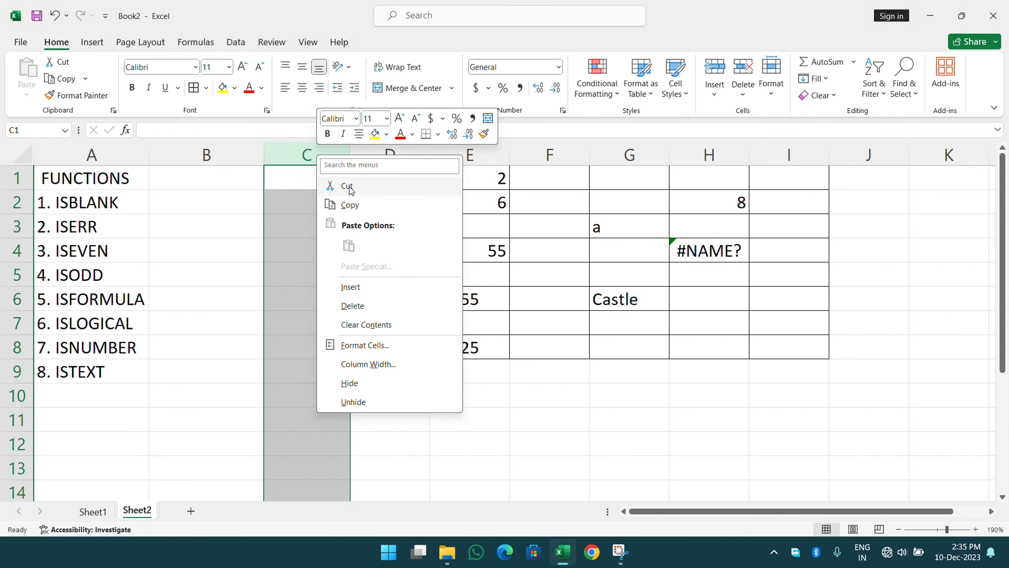
left_click(374, 286)
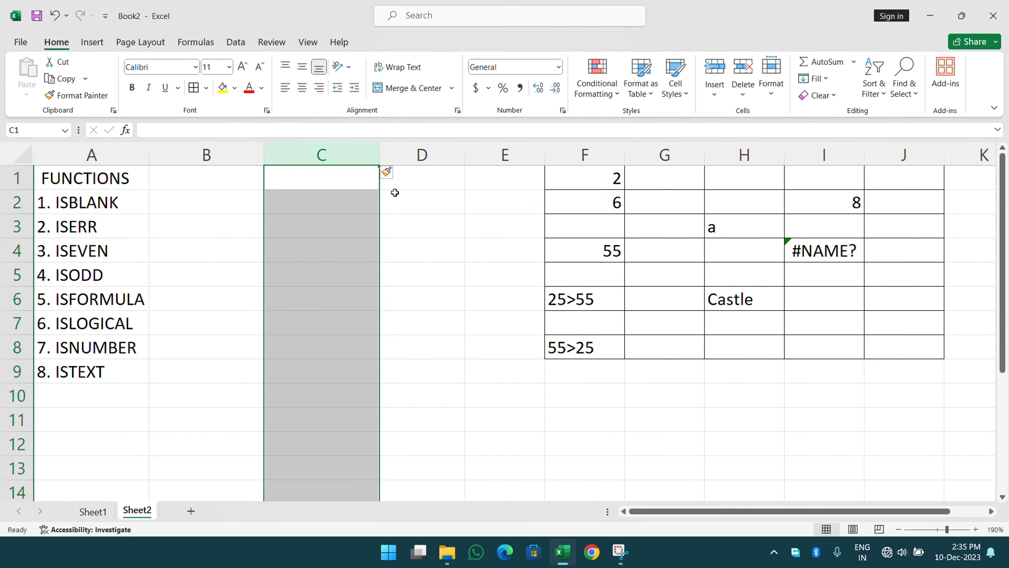
left_click_drag(381, 150, 368, 154)
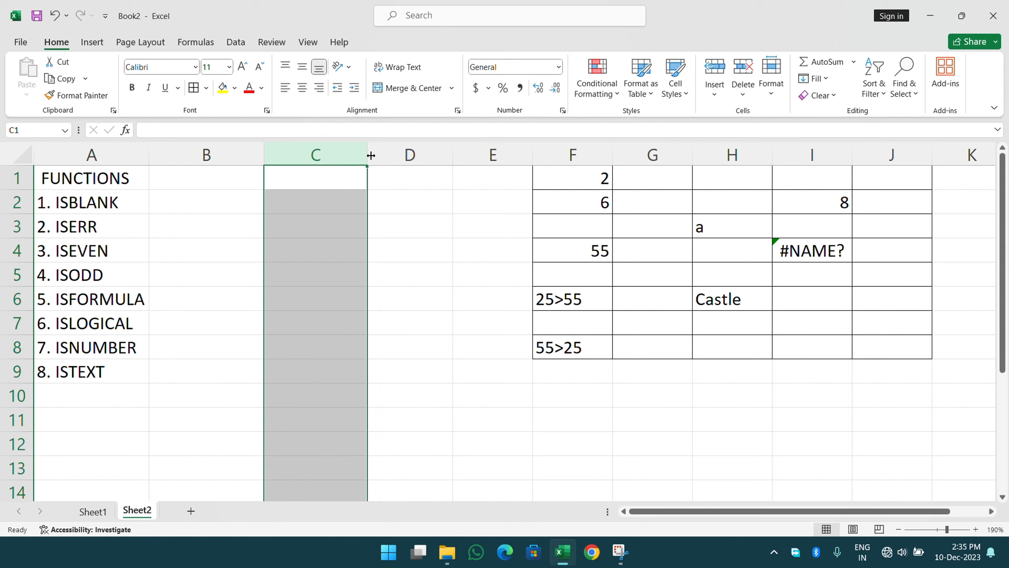
left_click(414, 208)
Enter an ISBLANK formula in cell C2 that checks cell F1
left_click(275, 170)
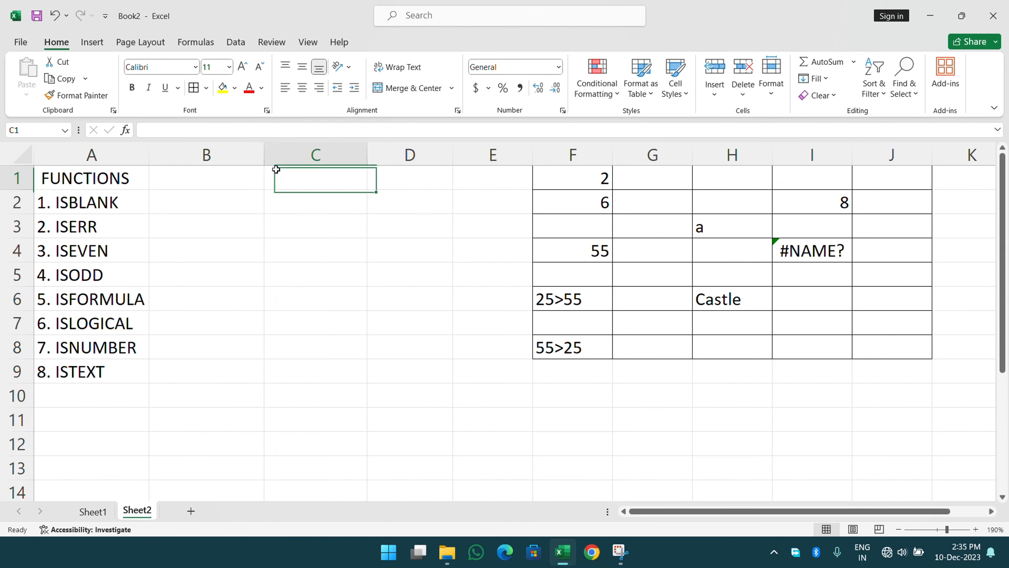
left_click(336, 211)
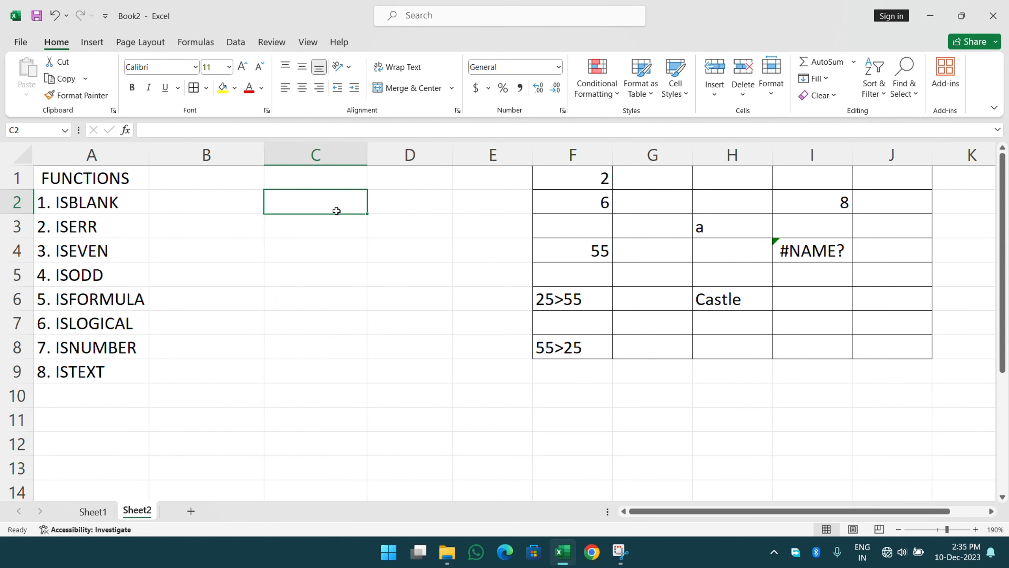
type("=is")
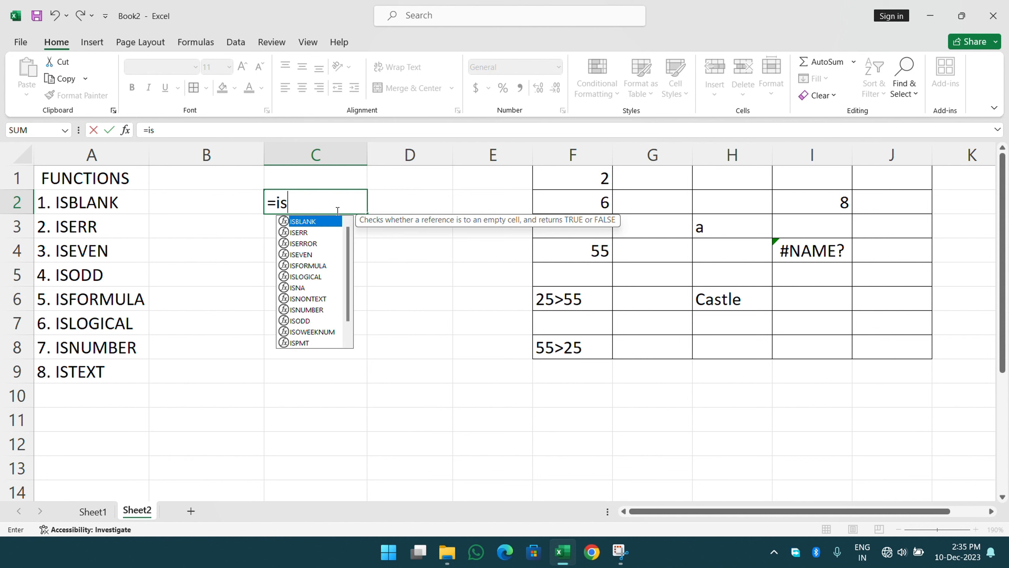
key("Down")
key("Down")
key("Down")
key("Down")
key("Up")
key("Up")
key("Up")
key("Up")
key("Tab")
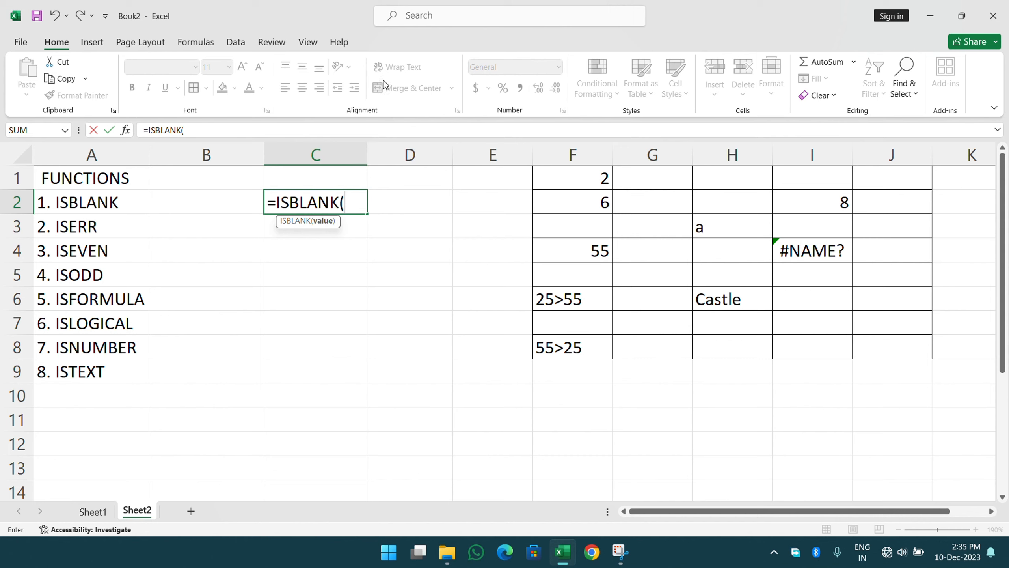
left_click(434, 16)
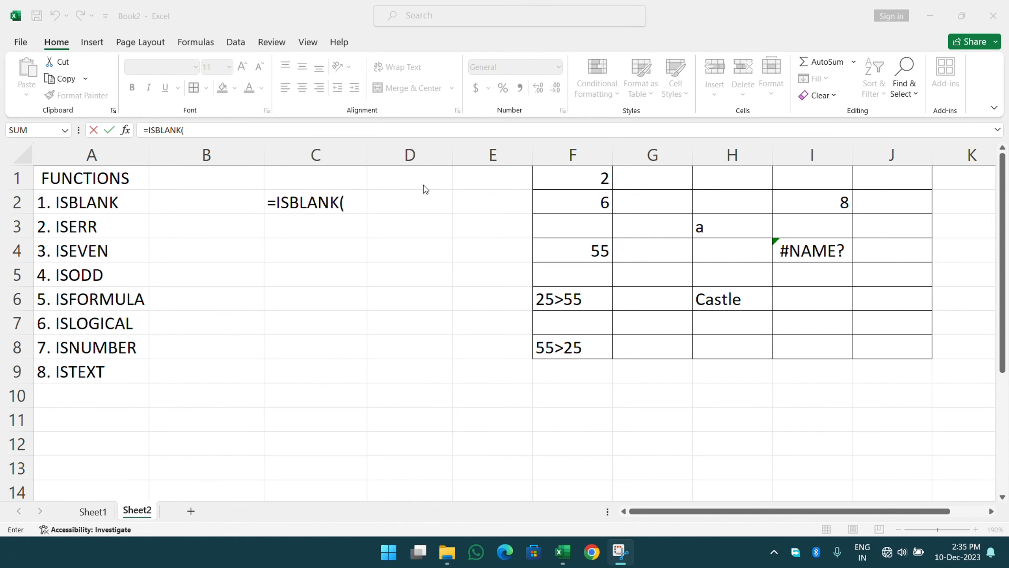
left_click(345, 200)
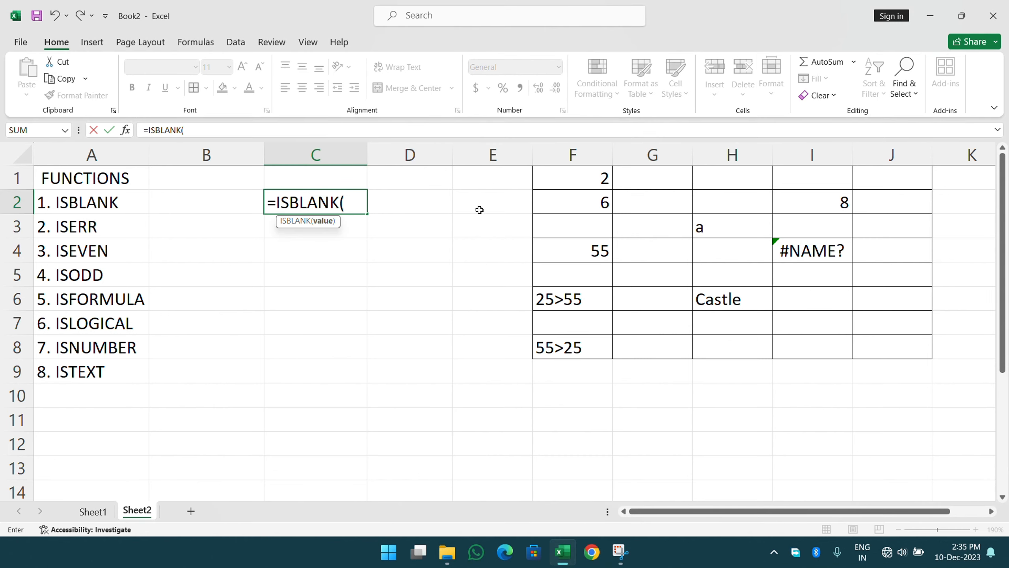
left_click(594, 176)
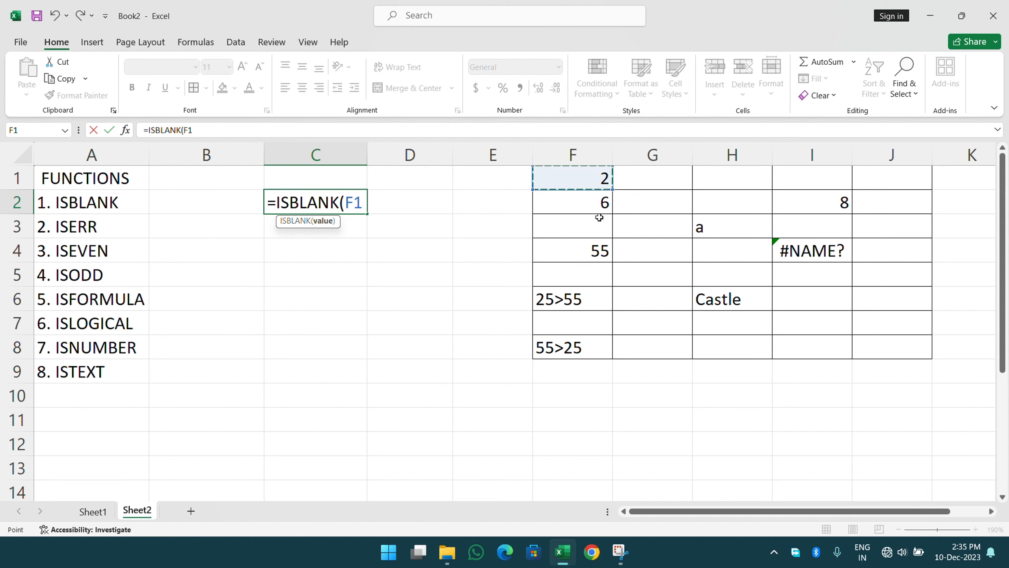
type(")")
key("Return")
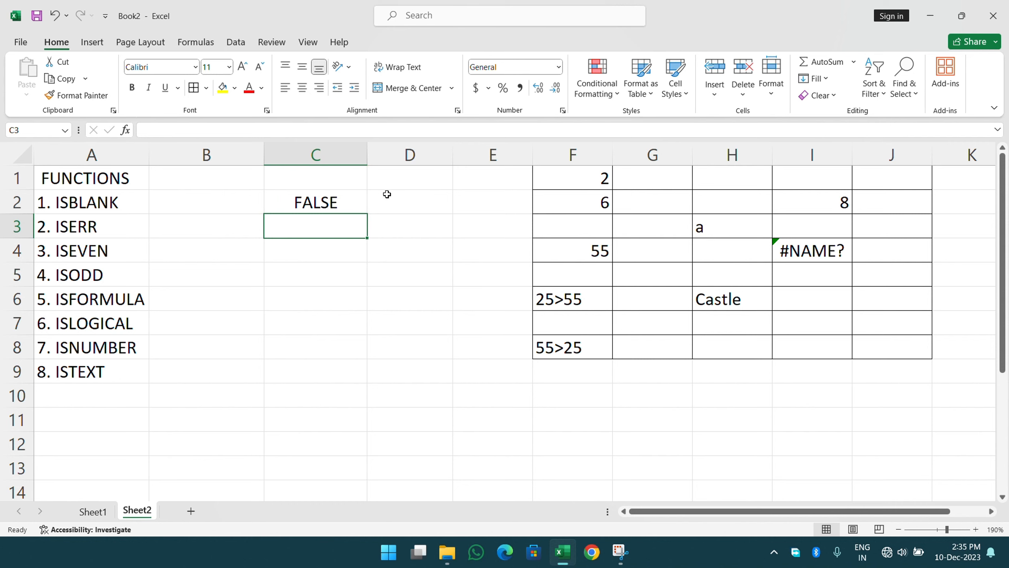
Enter an ISBLANK formula in cell D2 that checks the empty cell H1
left_click(401, 201)
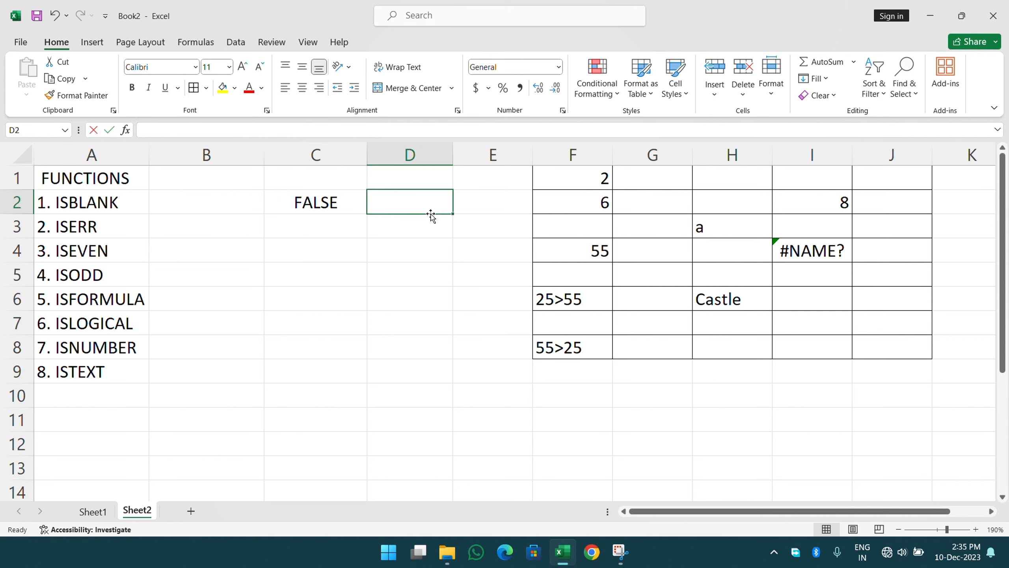
type("i")
key("BackSpace")
type("=u")
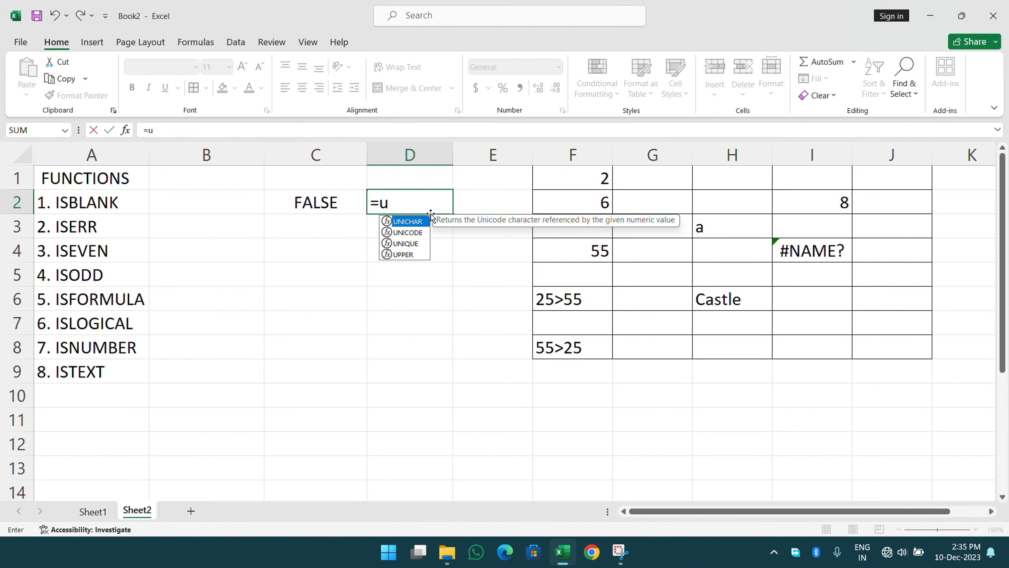
key("BackSpace")
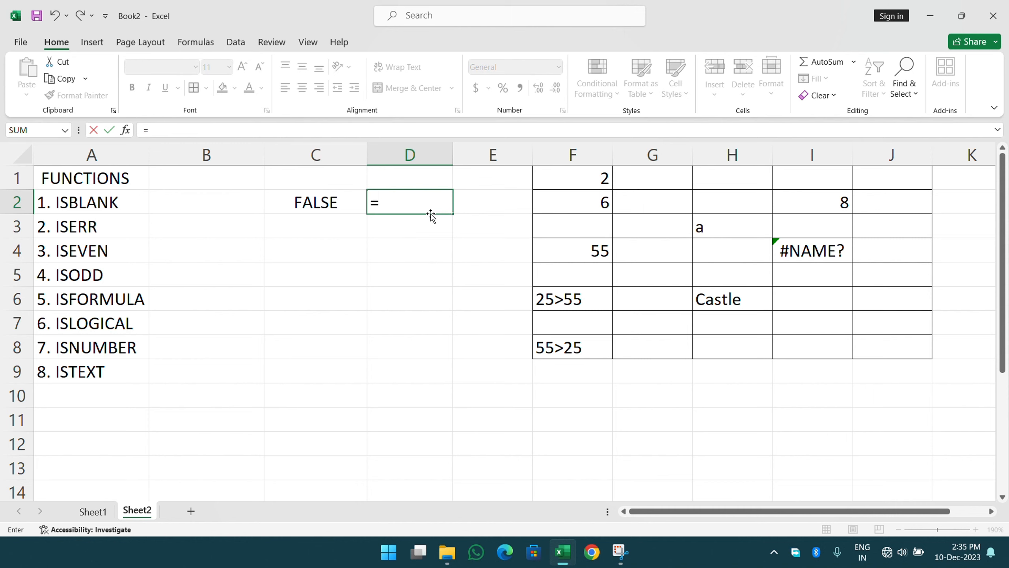
type("is")
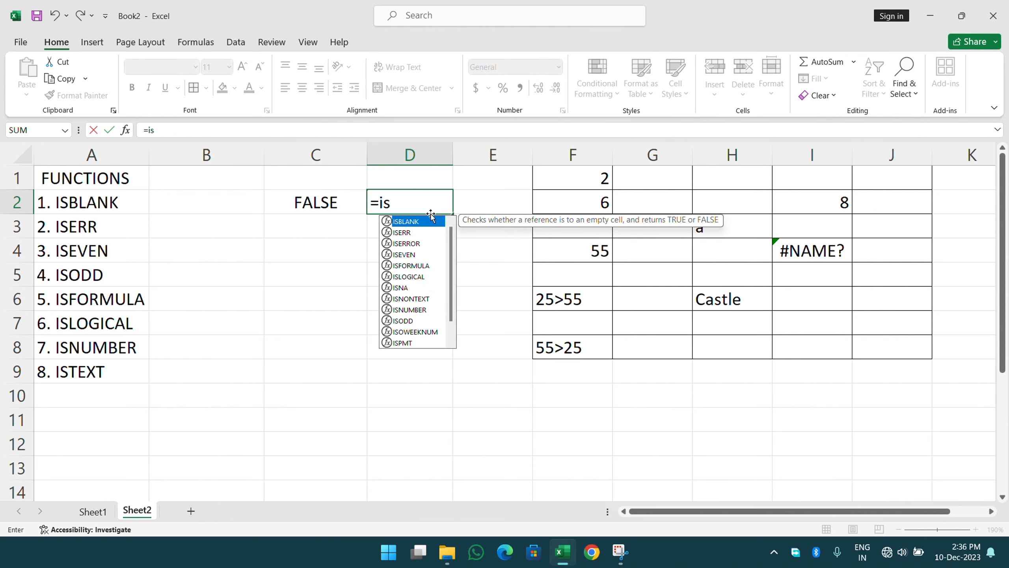
type("bl")
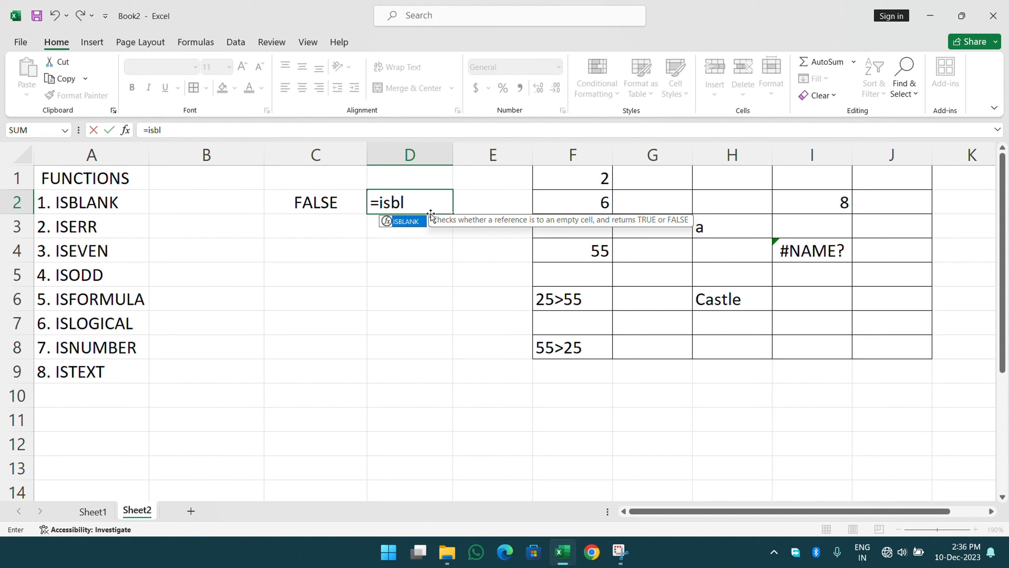
key("Tab")
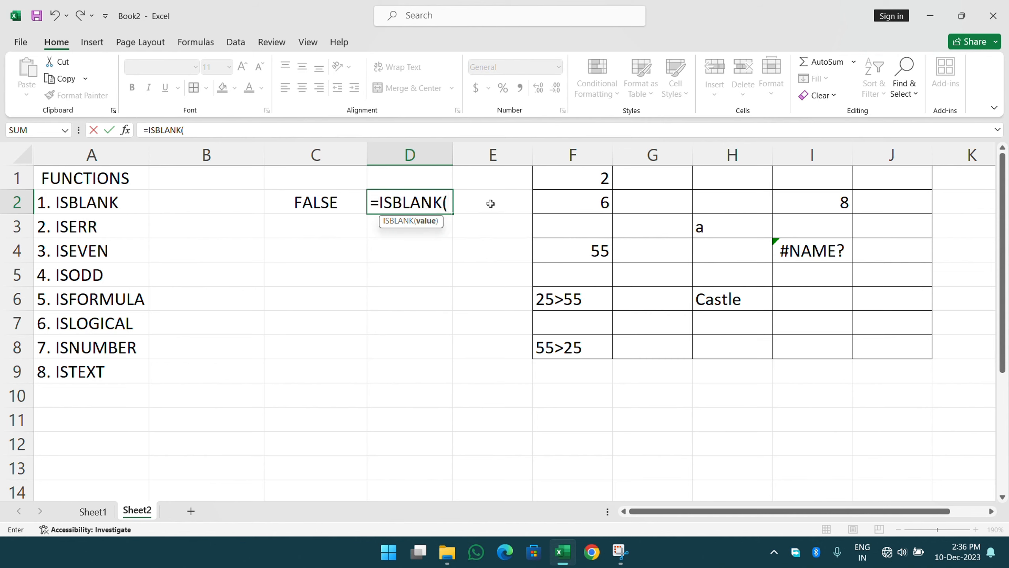
left_click(696, 180)
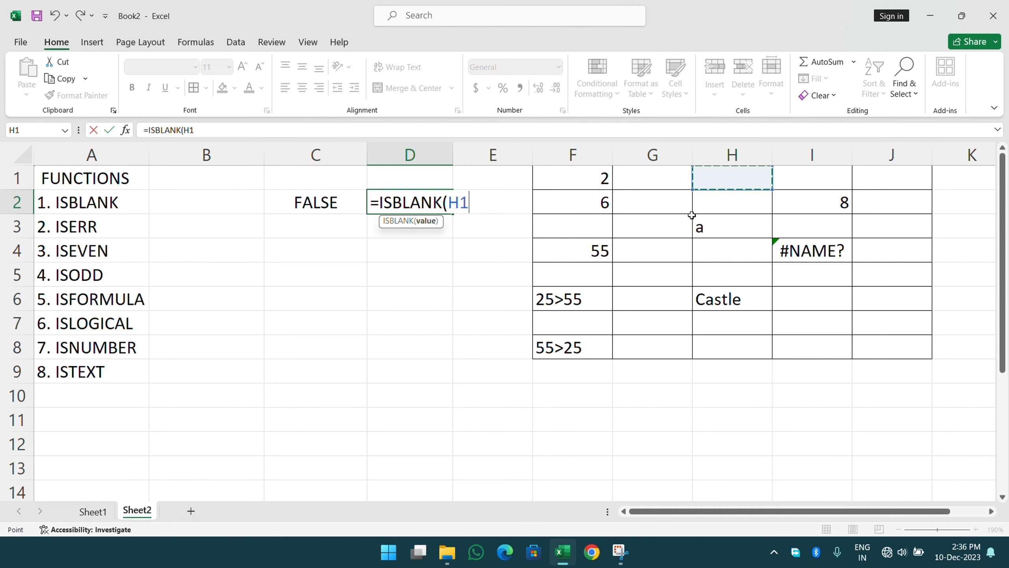
key("Return")
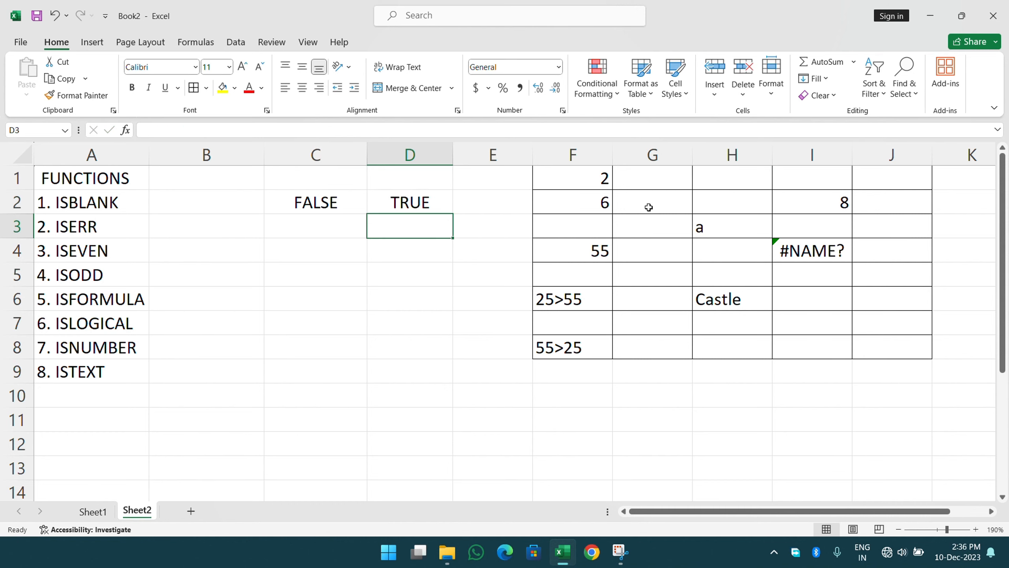
Enter an ISERR formula in cell C3 that checks cell I2
left_click(325, 227)
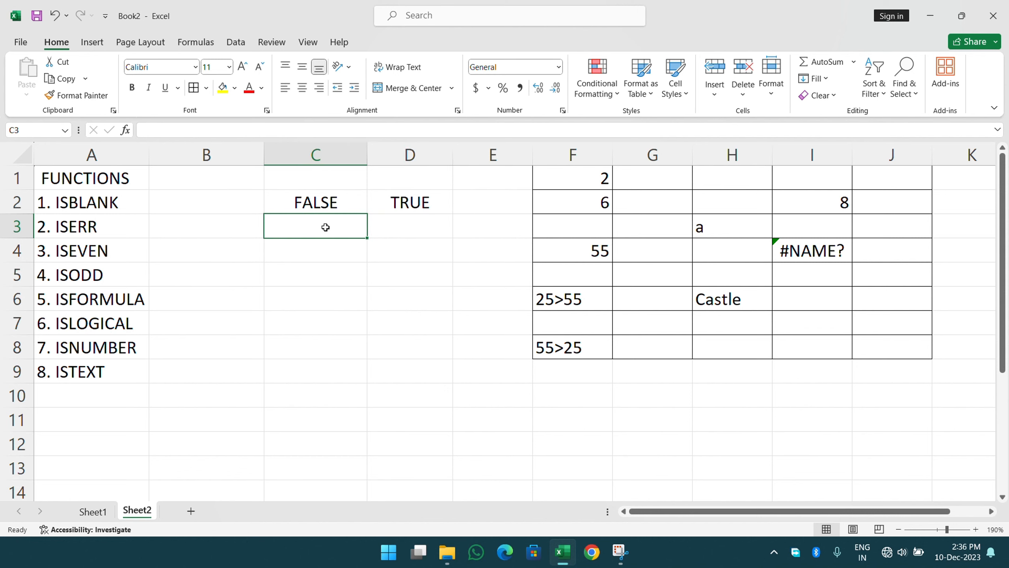
type("=iserr")
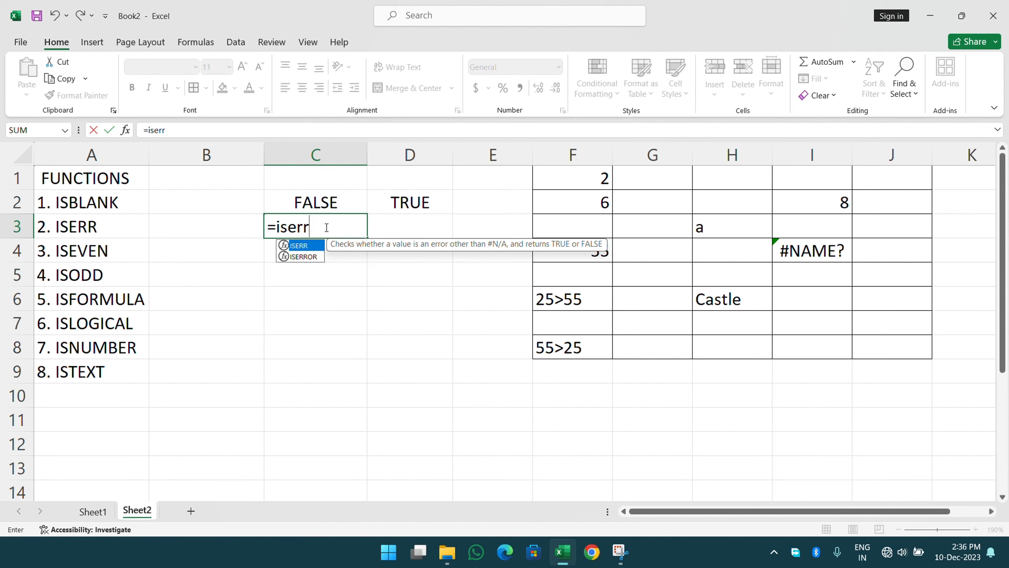
key("Tab")
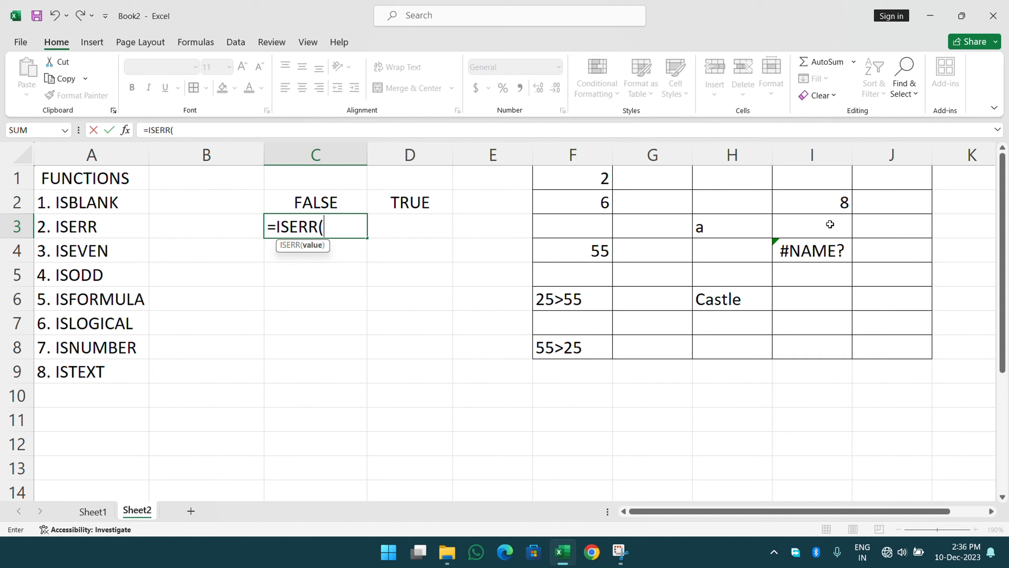
left_click(836, 203)
key("Return")
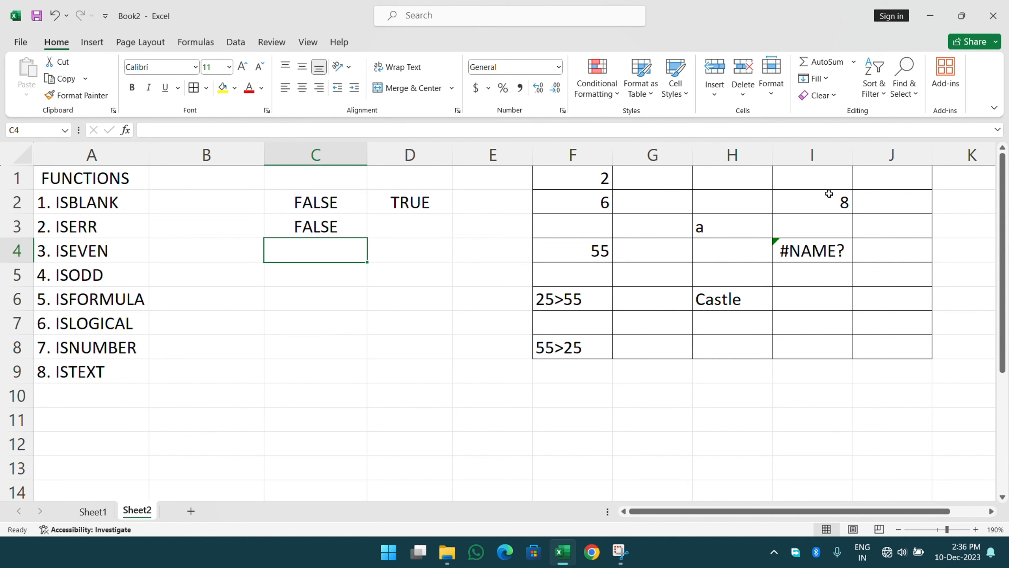
Enter an ISERR formula in cell D3 that checks the #NAME? error in cell I4
left_click(412, 223)
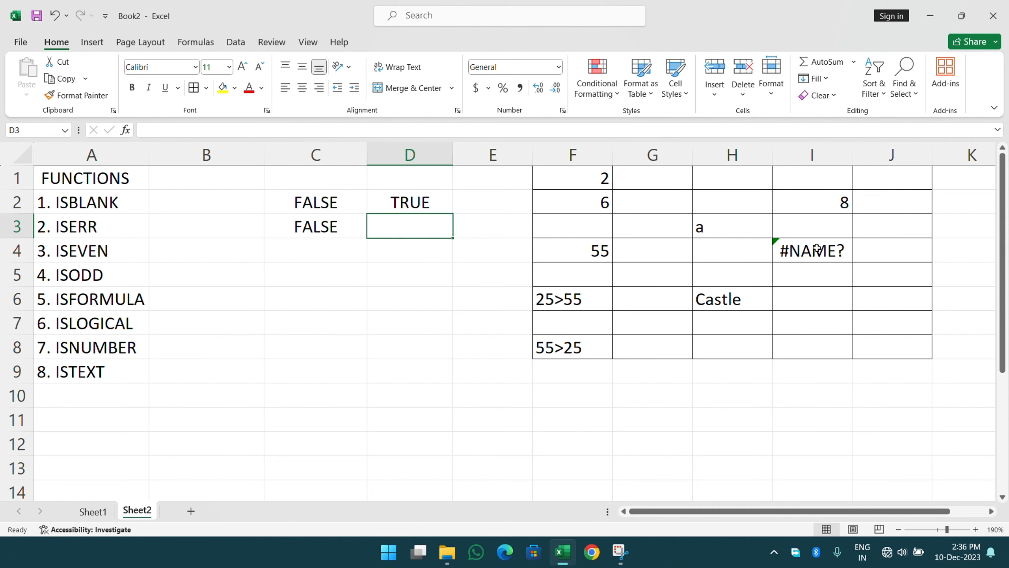
type("=iser")
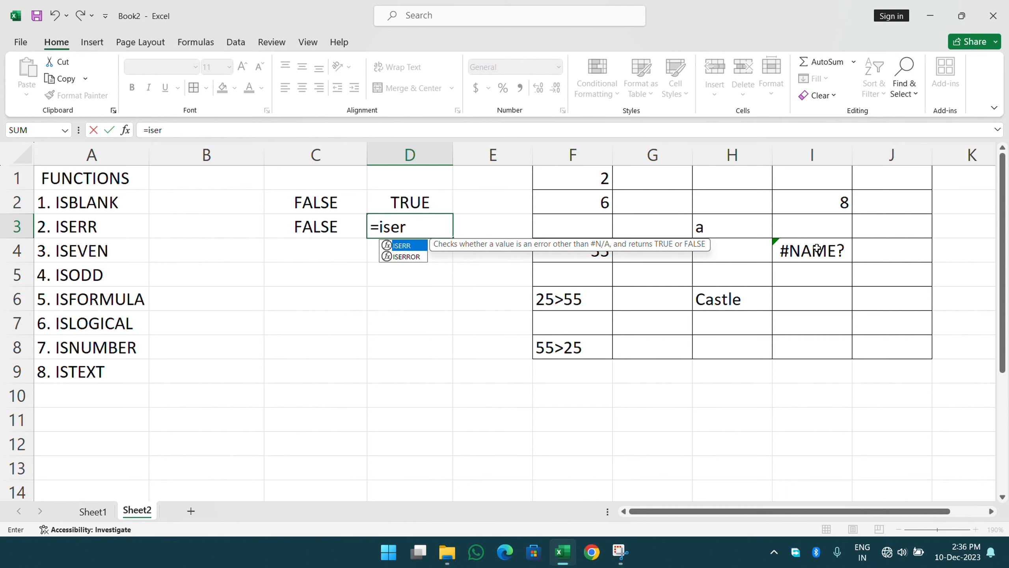
type("r")
key("Tab")
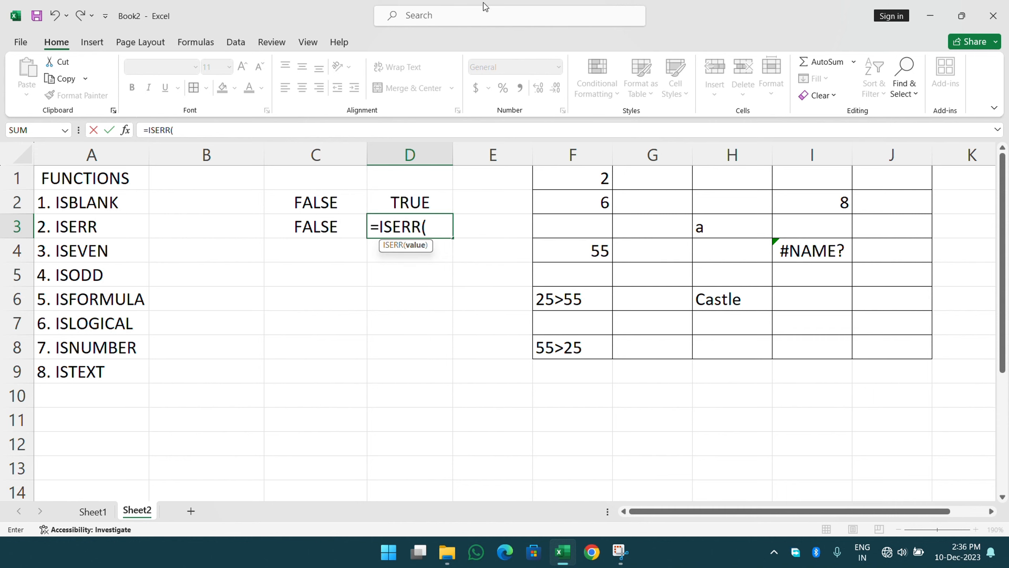
left_click(442, 17)
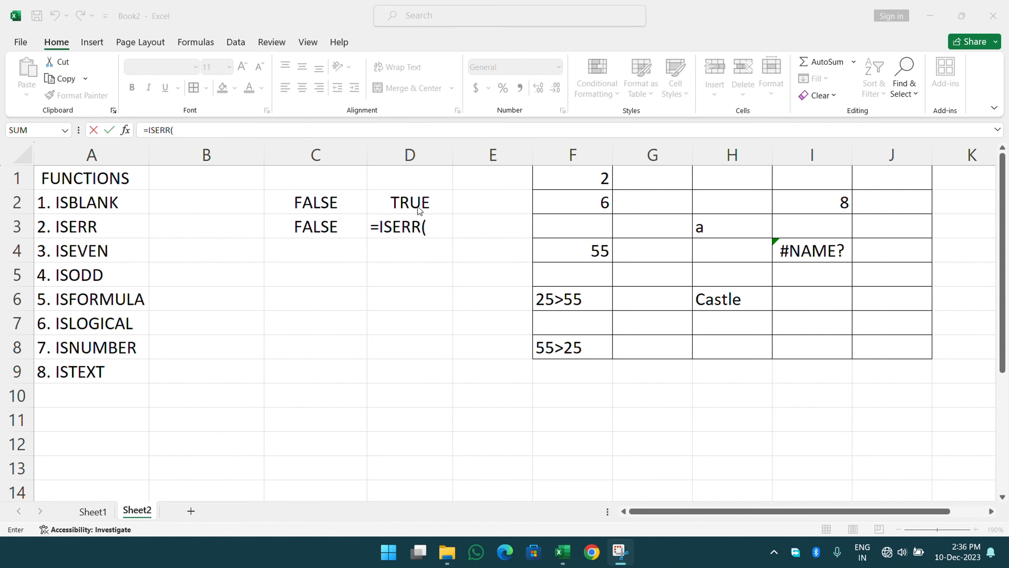
left_click(820, 250)
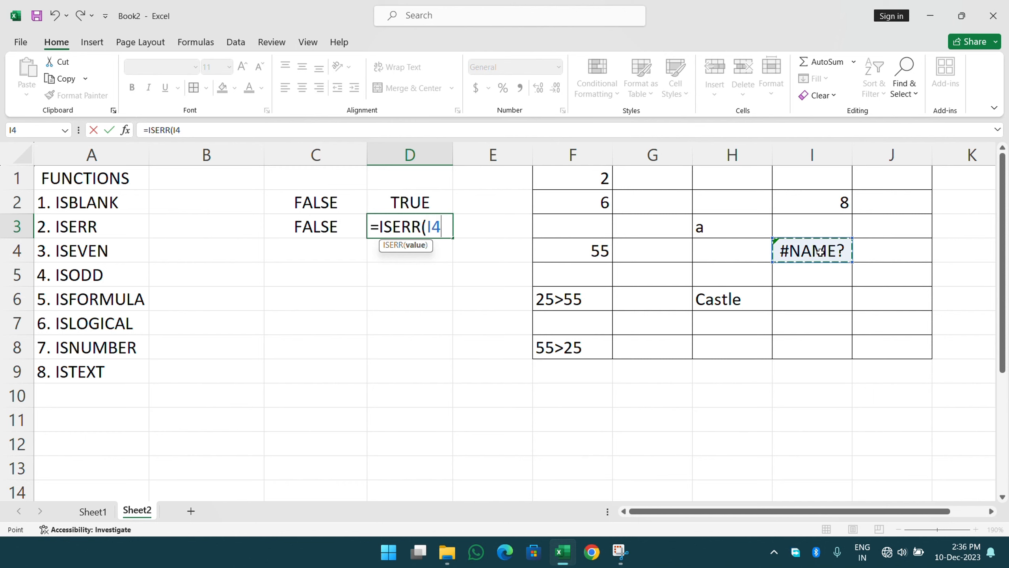
key("Return")
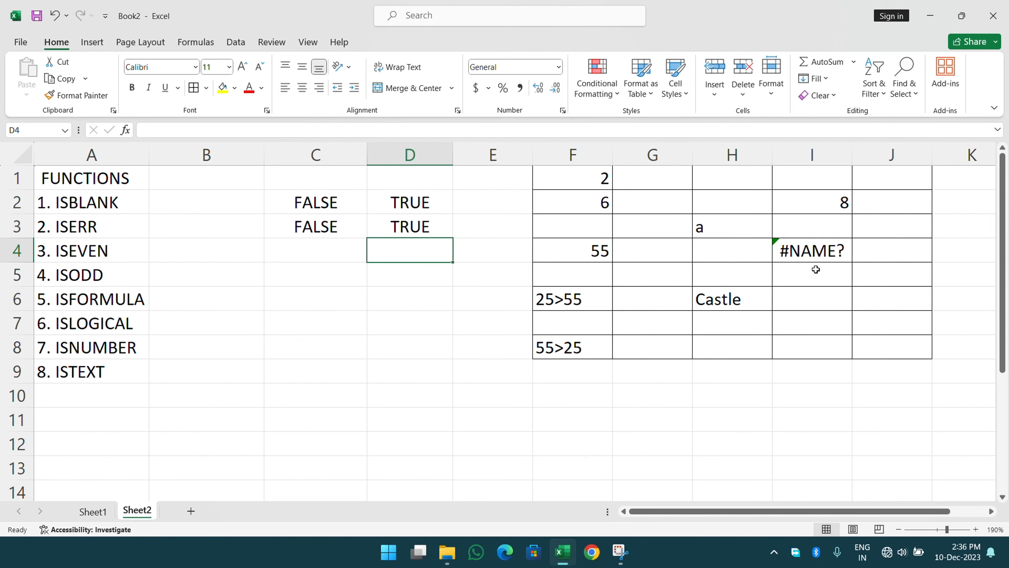
Enter an ISEVEN formula in cell C4 that checks the number in cell F2
key("Left")
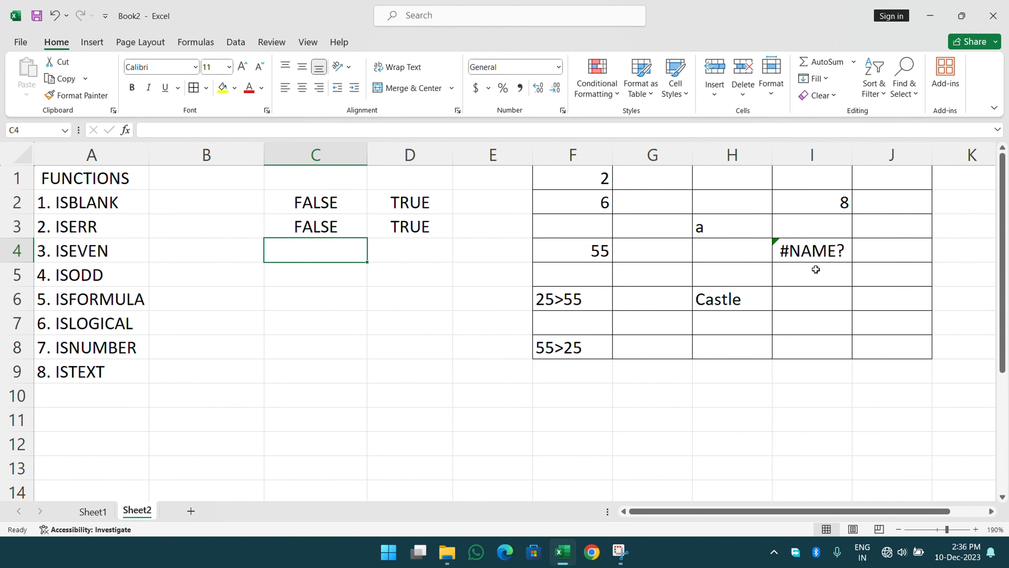
type("=is")
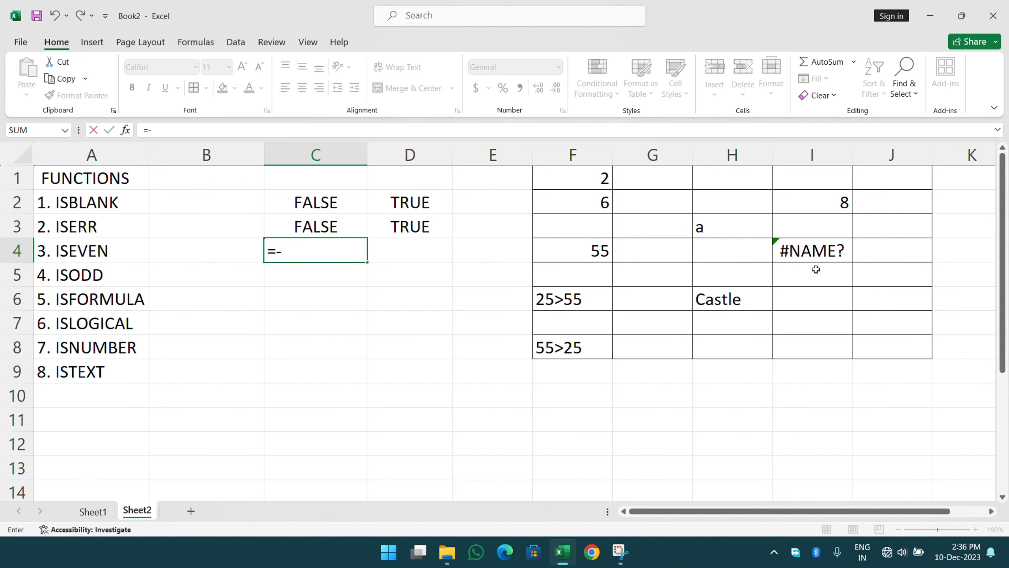
type("ev")
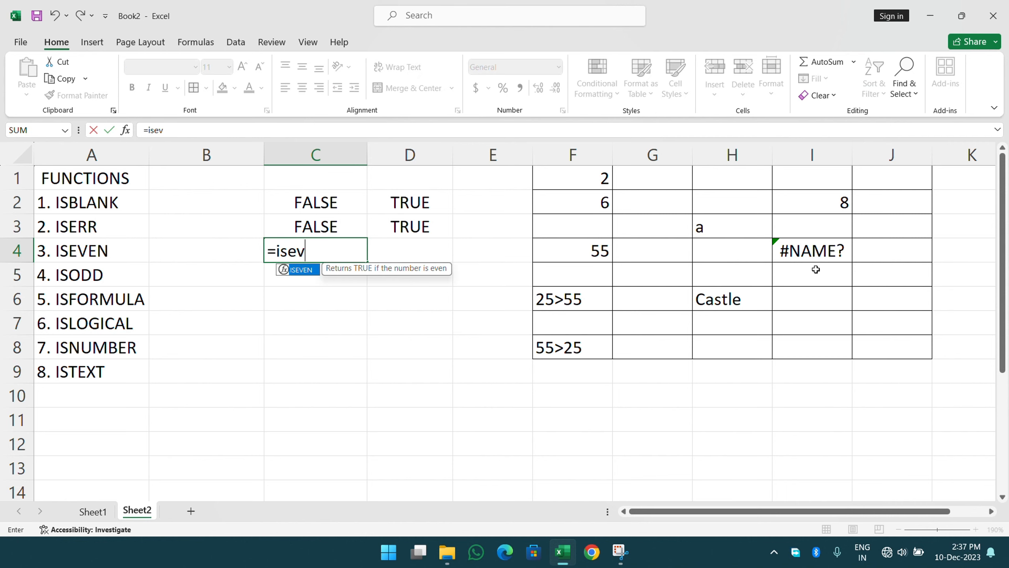
key("Tab")
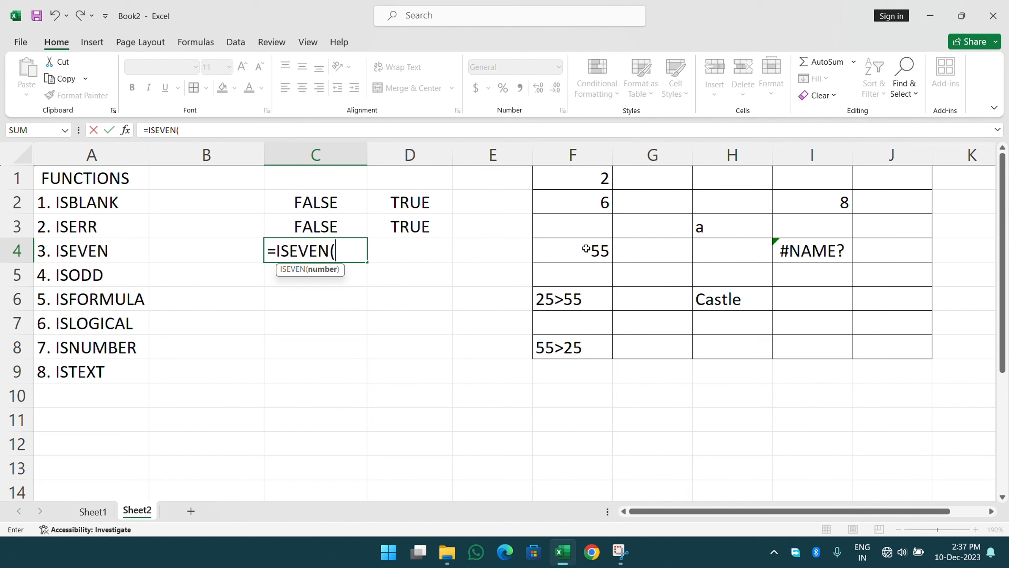
left_click(582, 200)
key("Return")
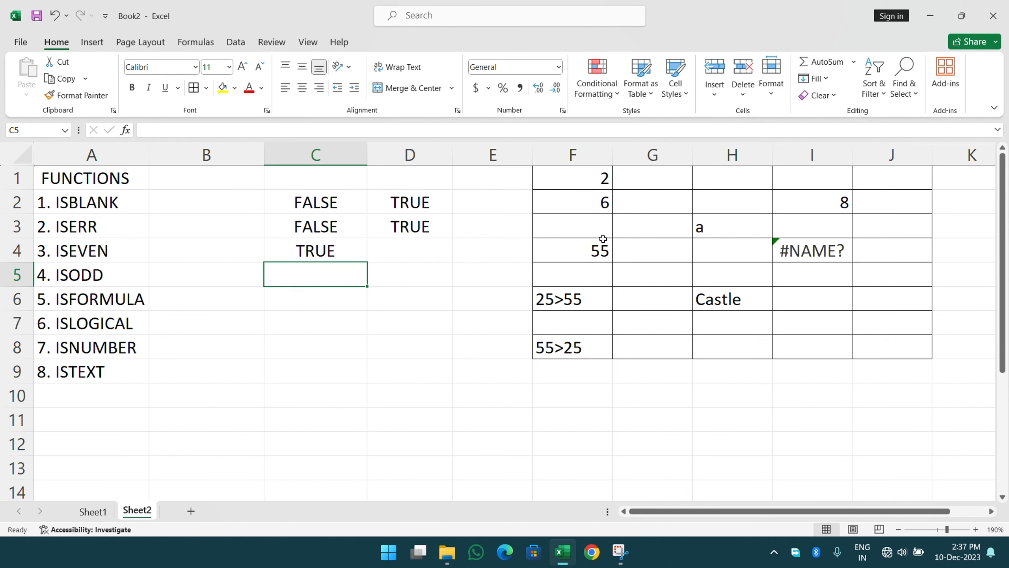
Enter an ISEVEN formula in cell D4 that checks the number in cell F4
left_click(413, 257)
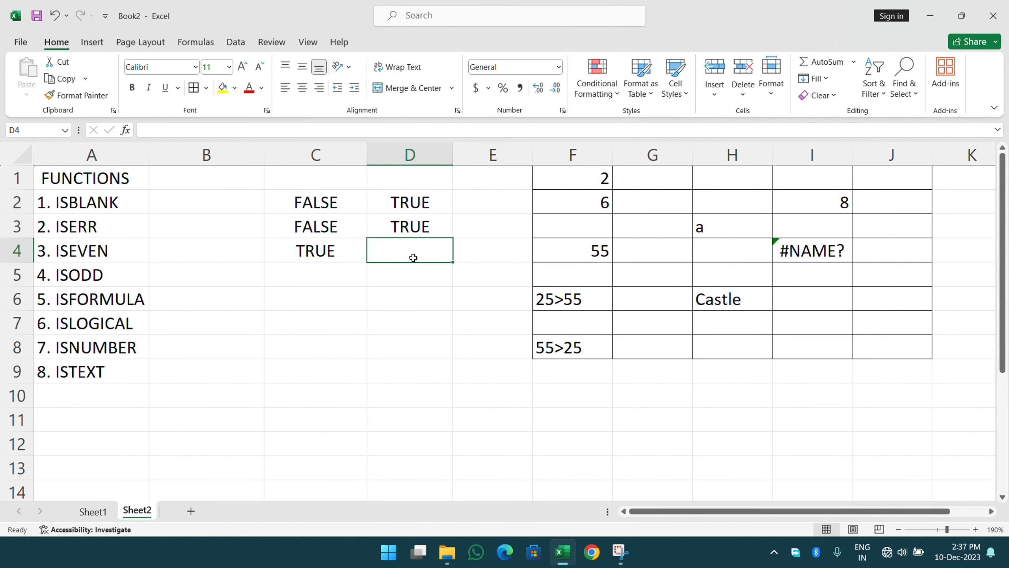
type("=isev")
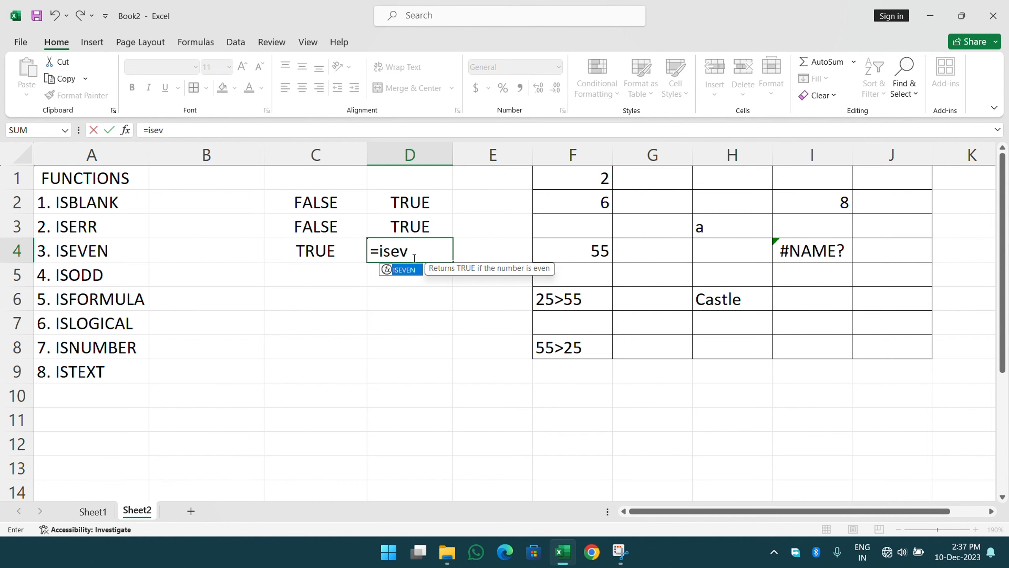
key("Tab")
left_click(557, 250)
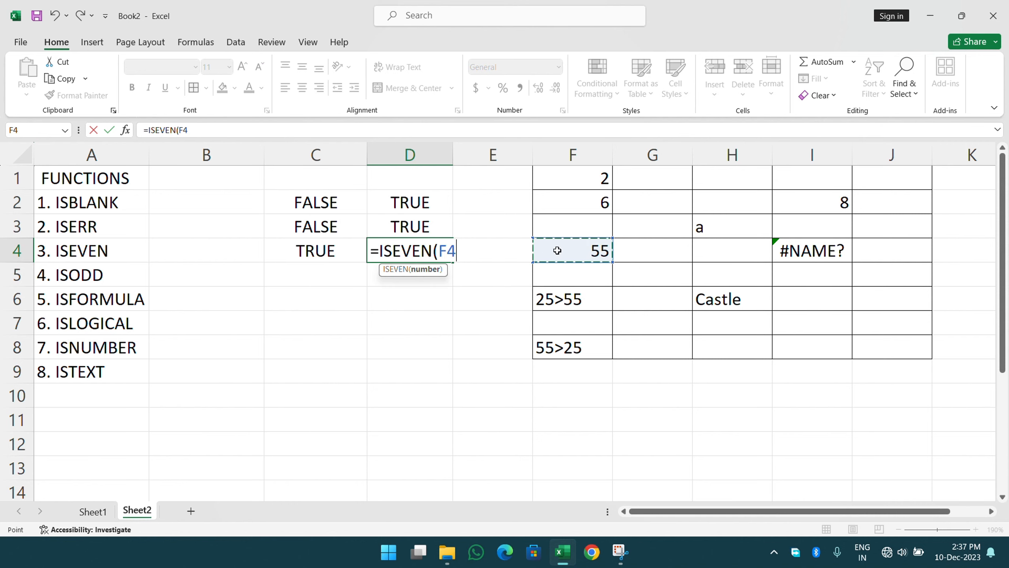
key("Return")
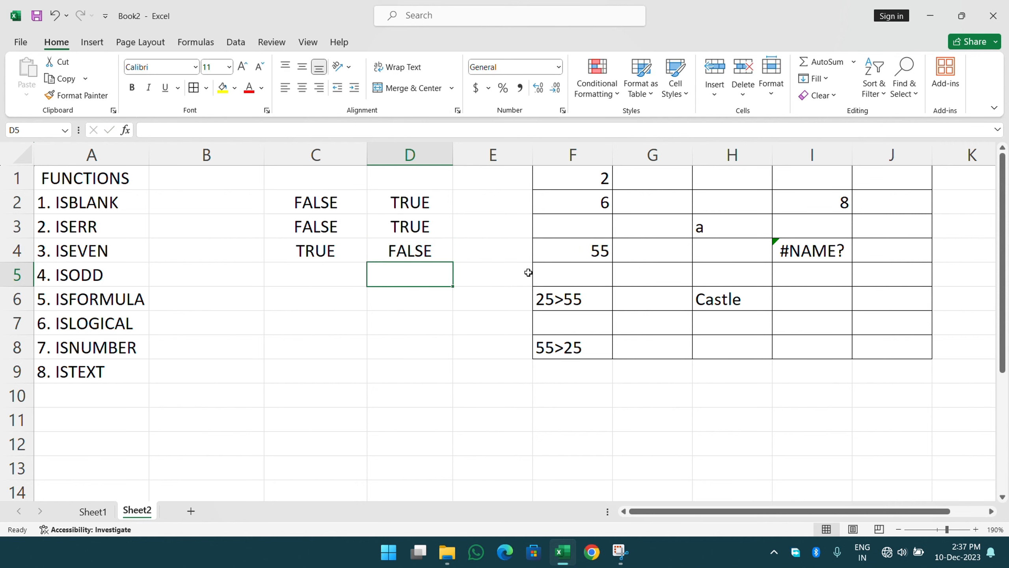
Enter an ISODD formula in cell C5 that checks the number in cell F2
left_click(317, 275)
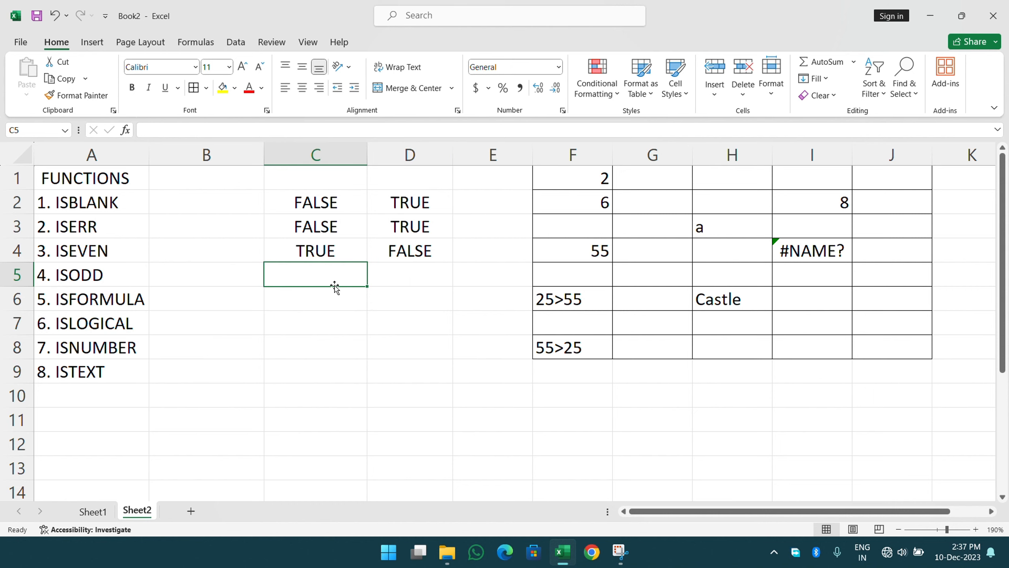
type("=is")
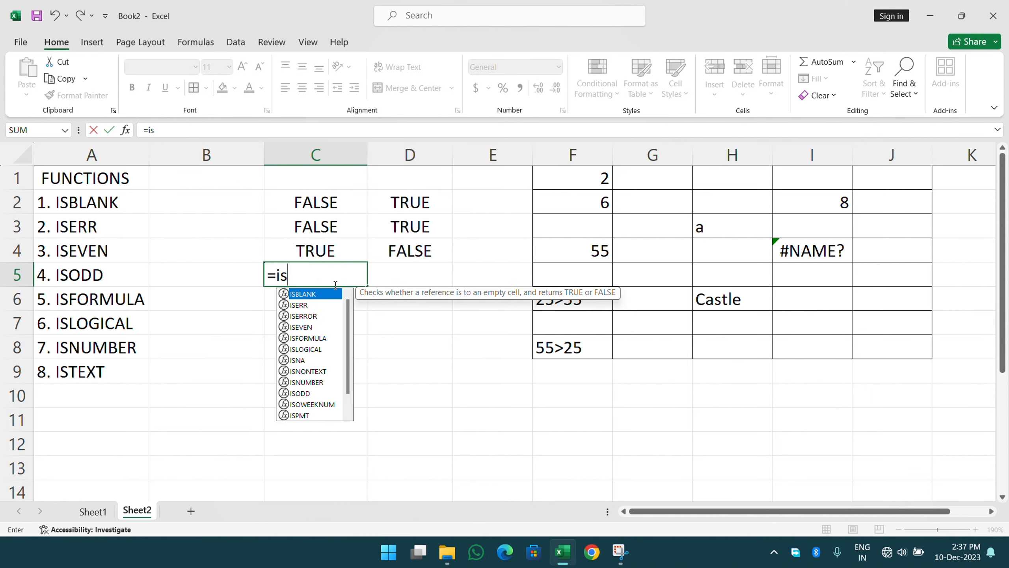
type("odd")
key("Tab")
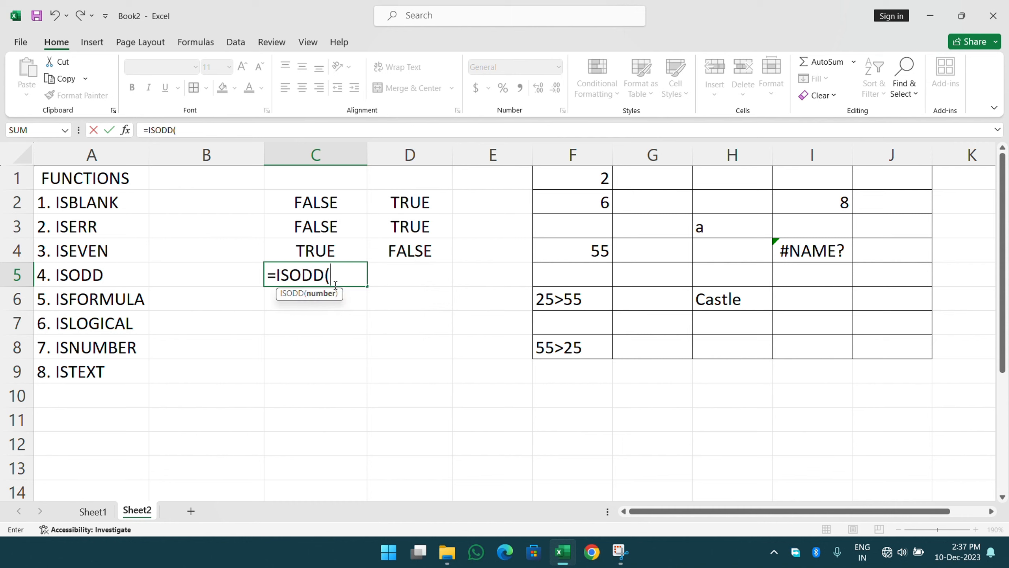
left_click(589, 204)
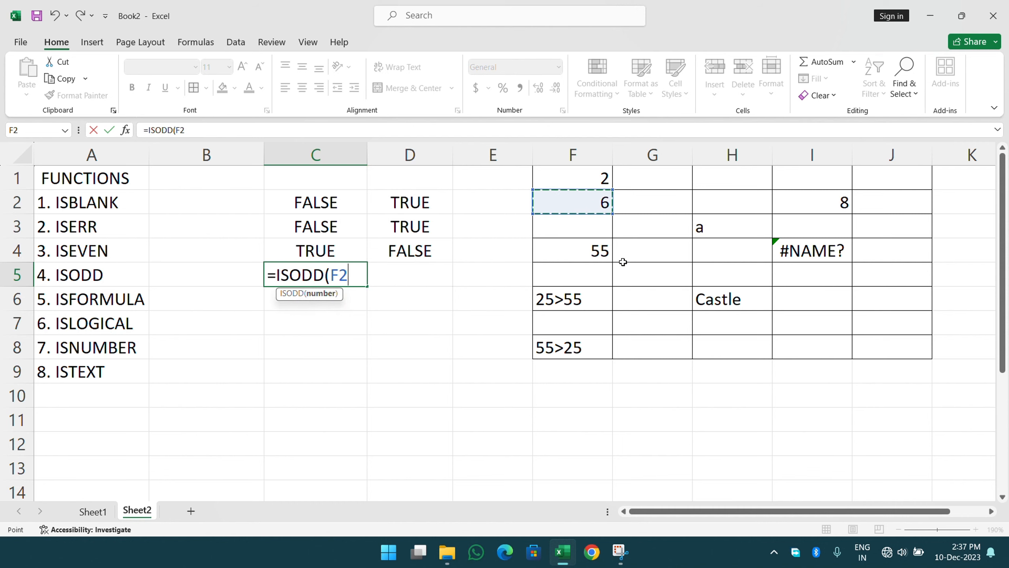
key("Return")
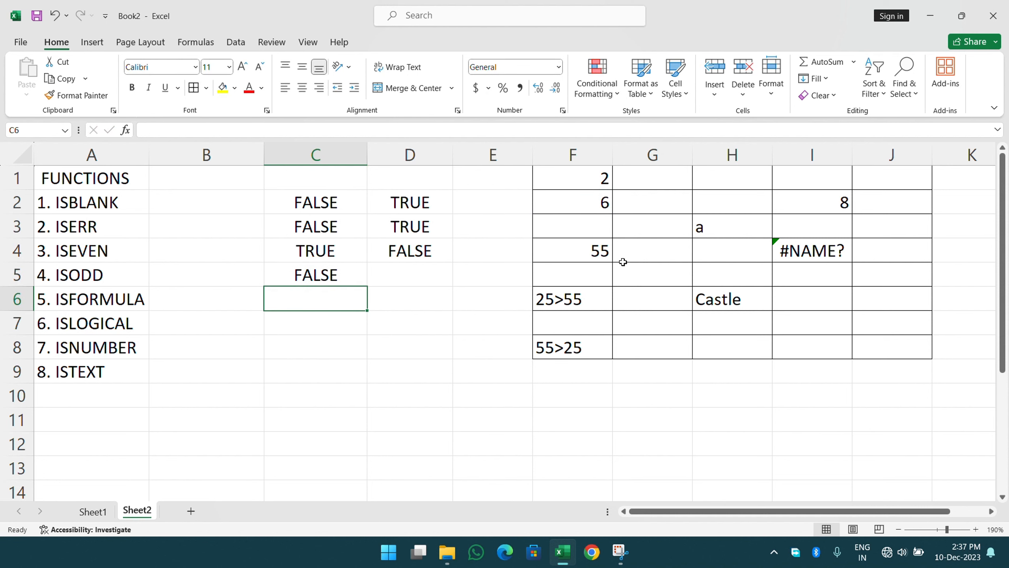
Enter an ISODD formula in cell D5 that checks the number in cell F4
key("Right")
key("Up")
type("=")
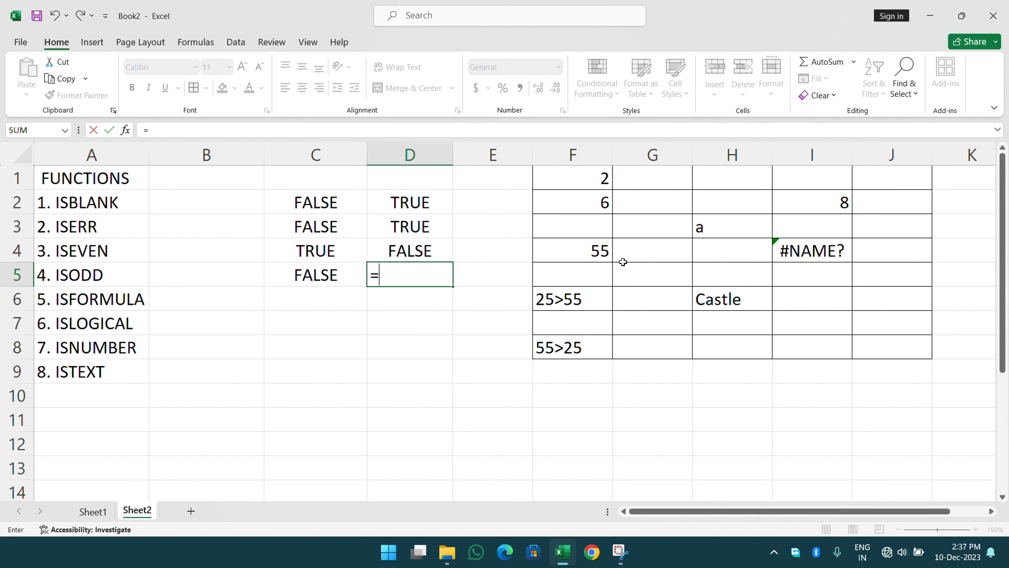
type("isof")
key("BackSpace")
type("dd")
key("Tab")
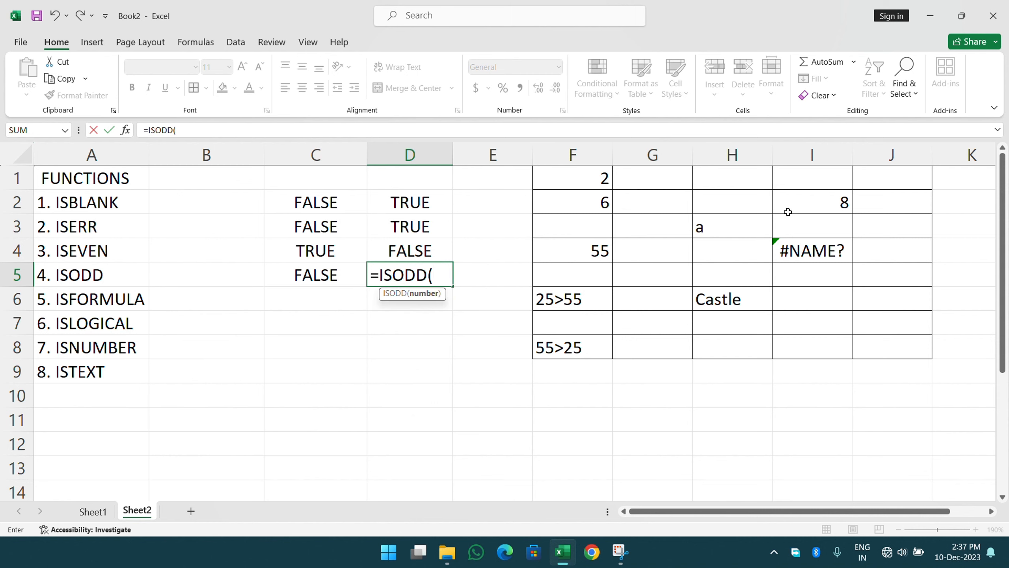
left_click(601, 255)
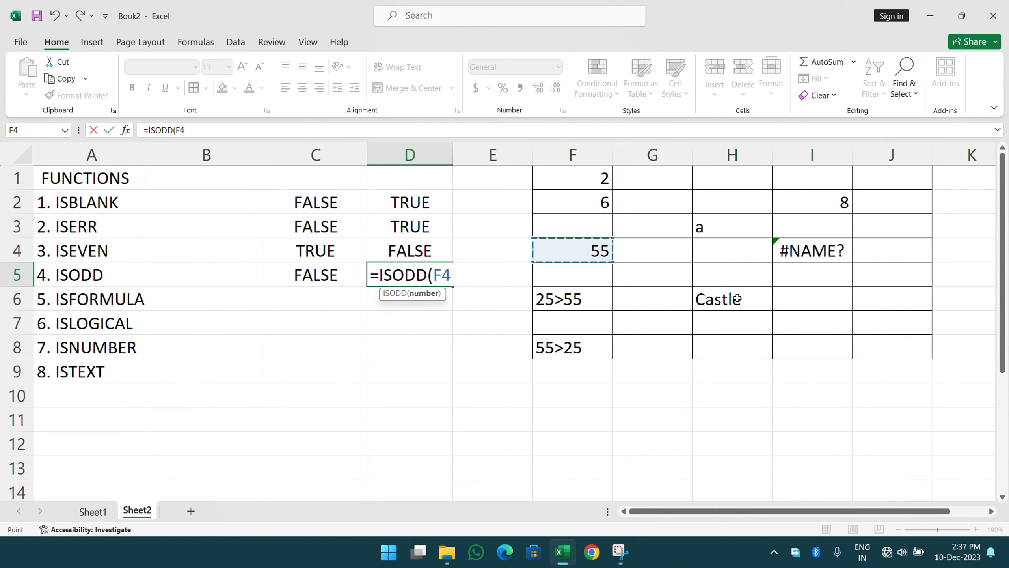
key("Return")
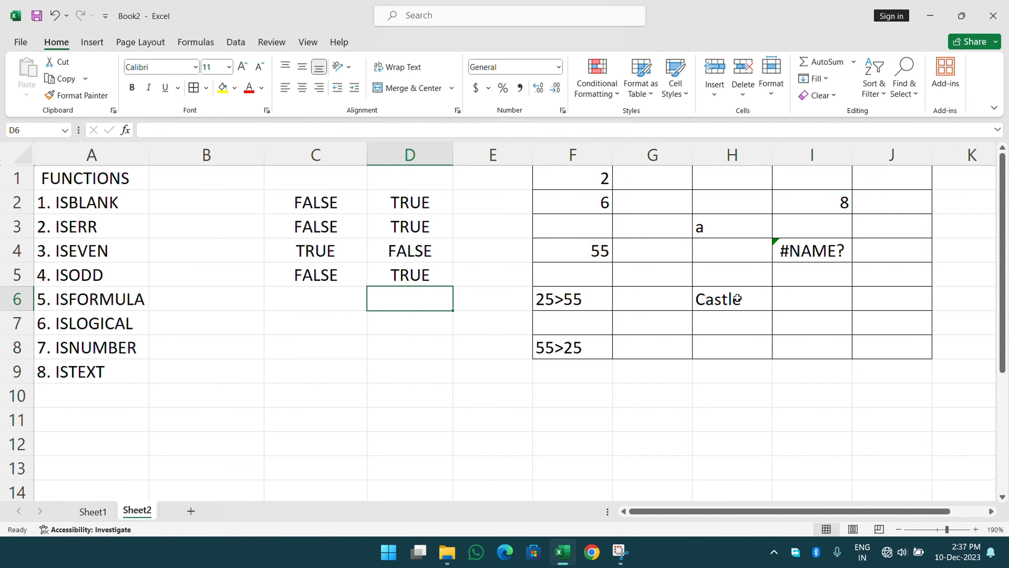
Enter an ISFORMULA formula in cell C6 that checks cell I2
key("Left")
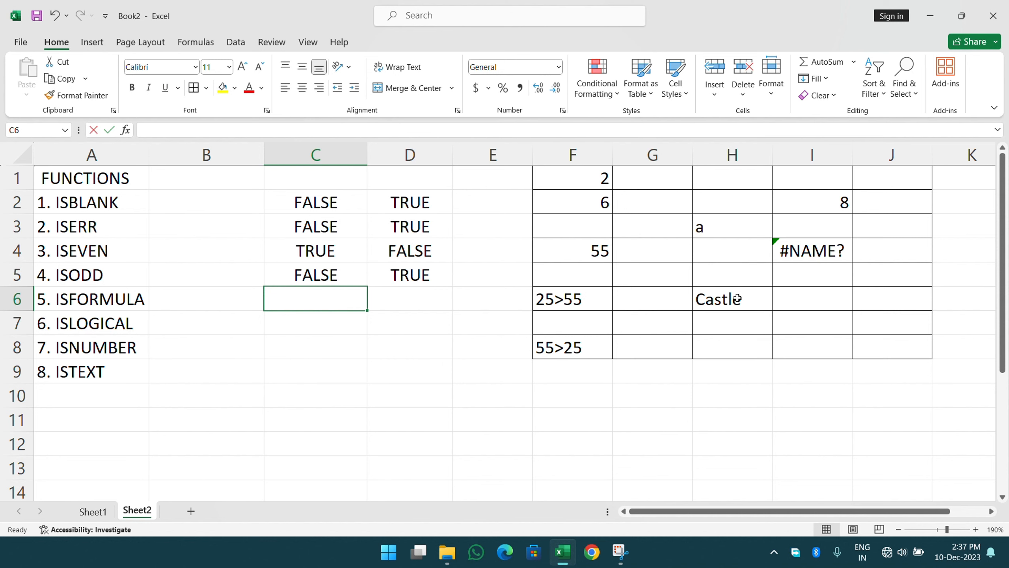
type("=isfo")
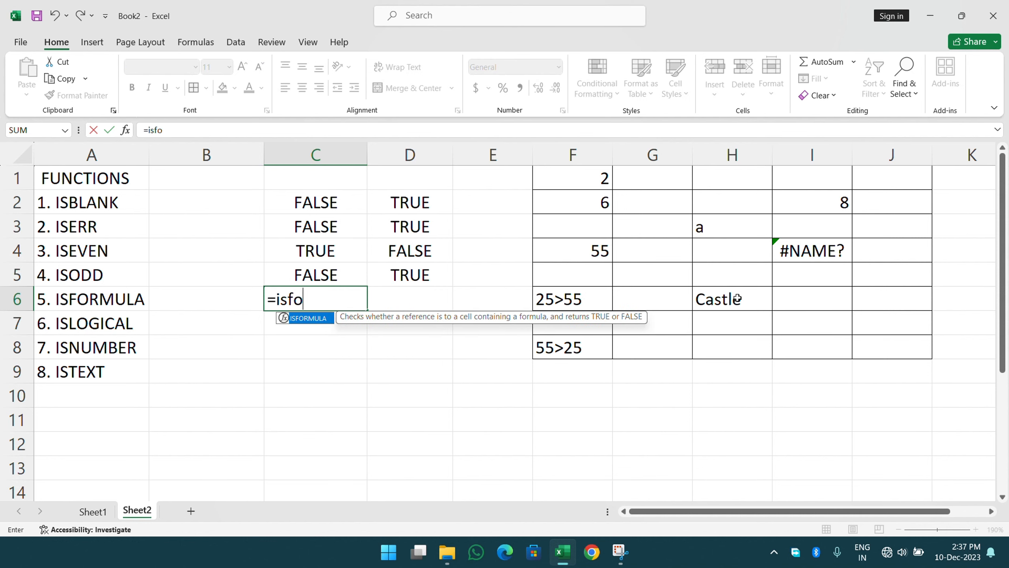
key("Tab")
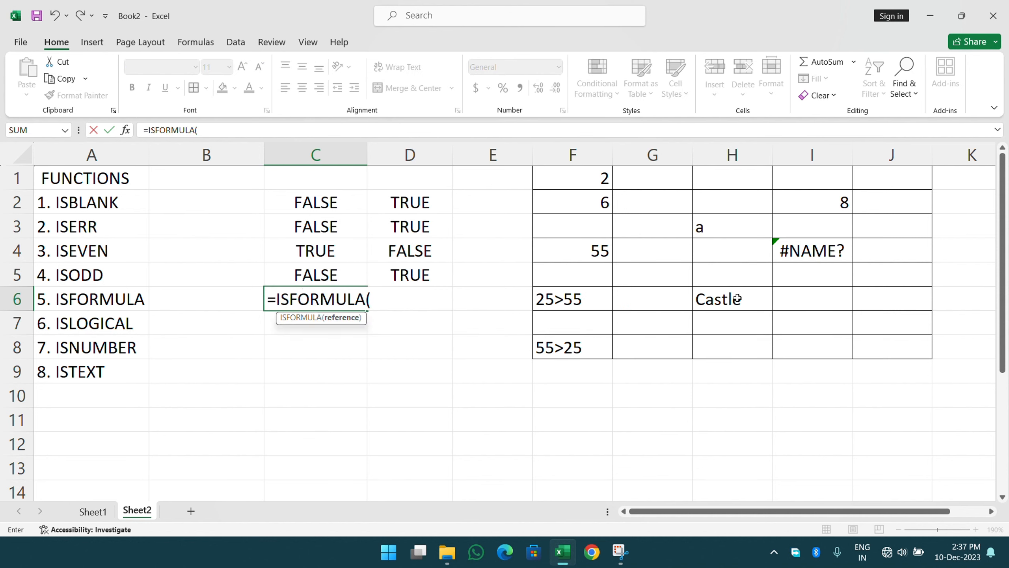
left_click(802, 214)
key("Return")
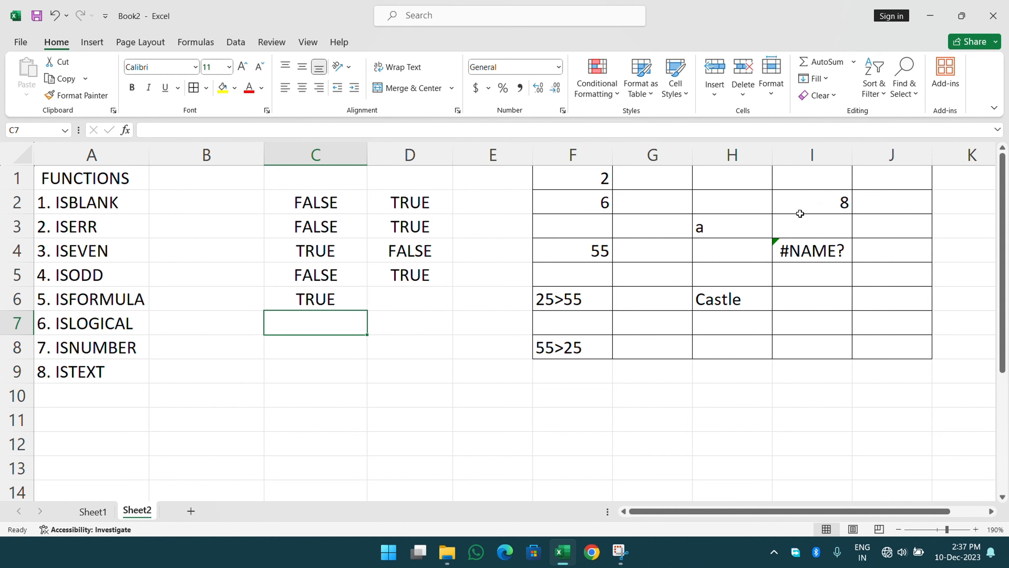
Enter an ISFORMULA formula in cell D6 that checks cell F2
left_click(386, 300)
type("=")
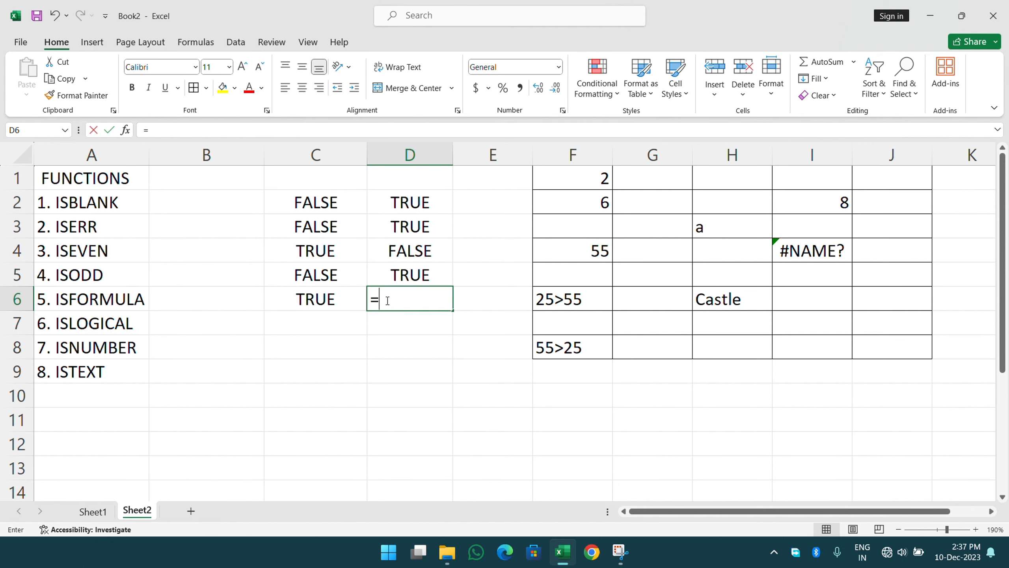
type("isfo")
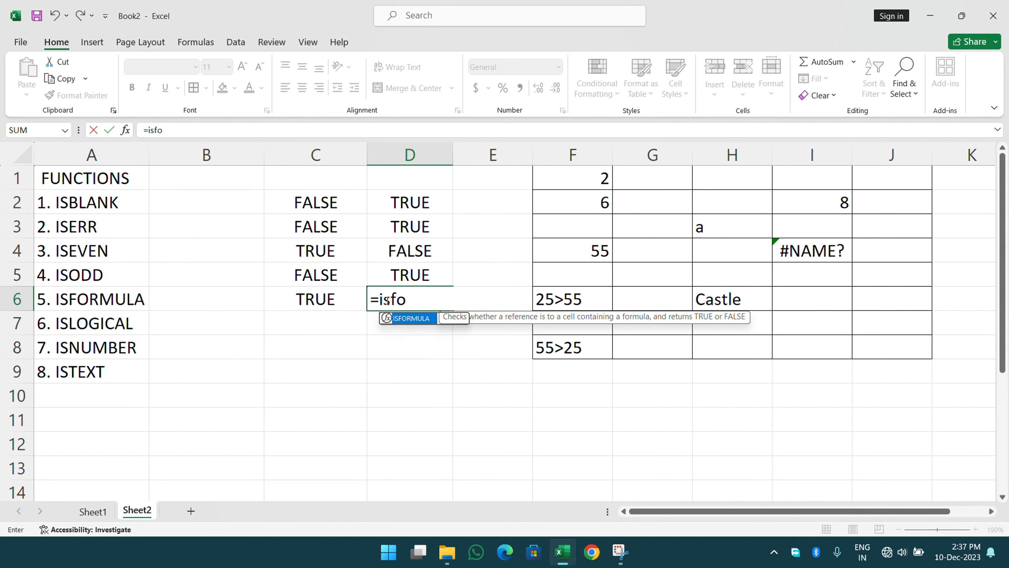
key("Tab")
left_click(561, 208)
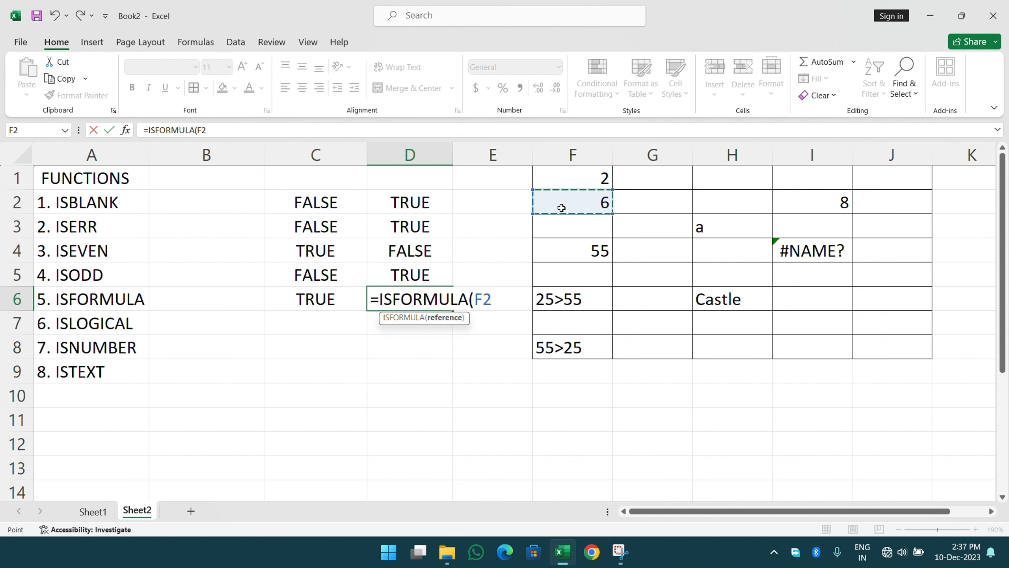
key("Return")
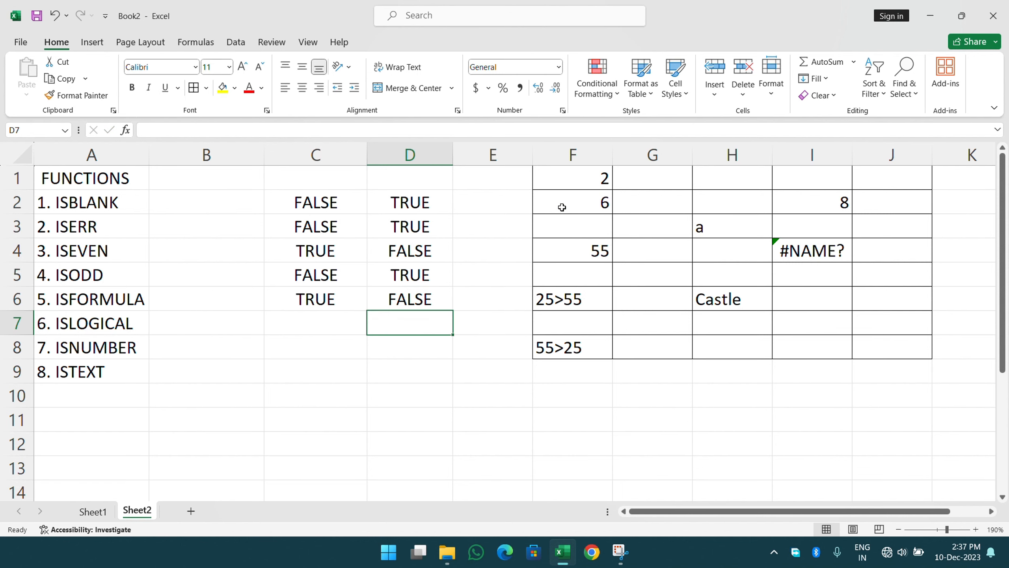
Enter an ISLOGICAL formula in cell C7 that checks the number in cell F1
left_click(312, 318)
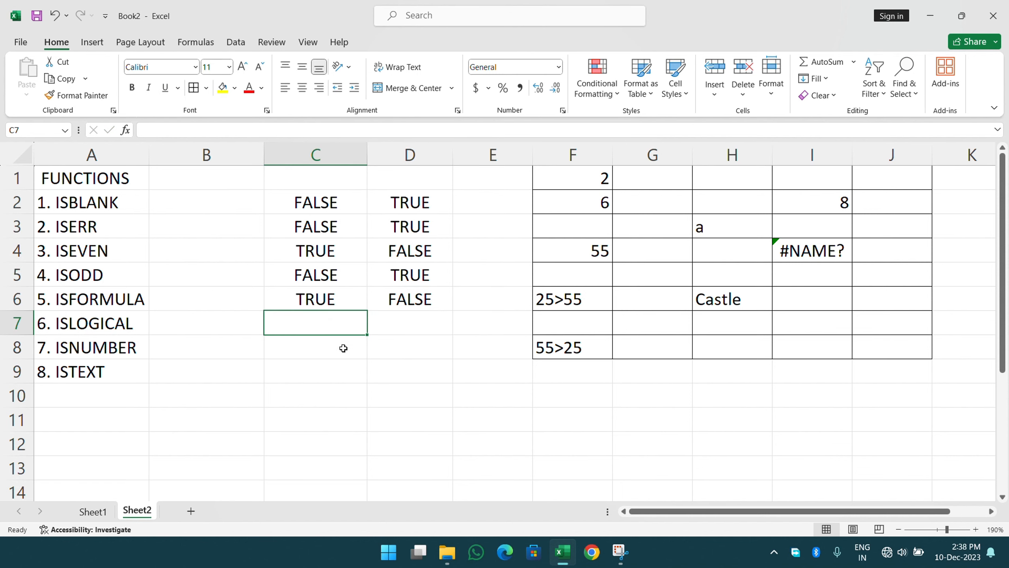
type("=islo")
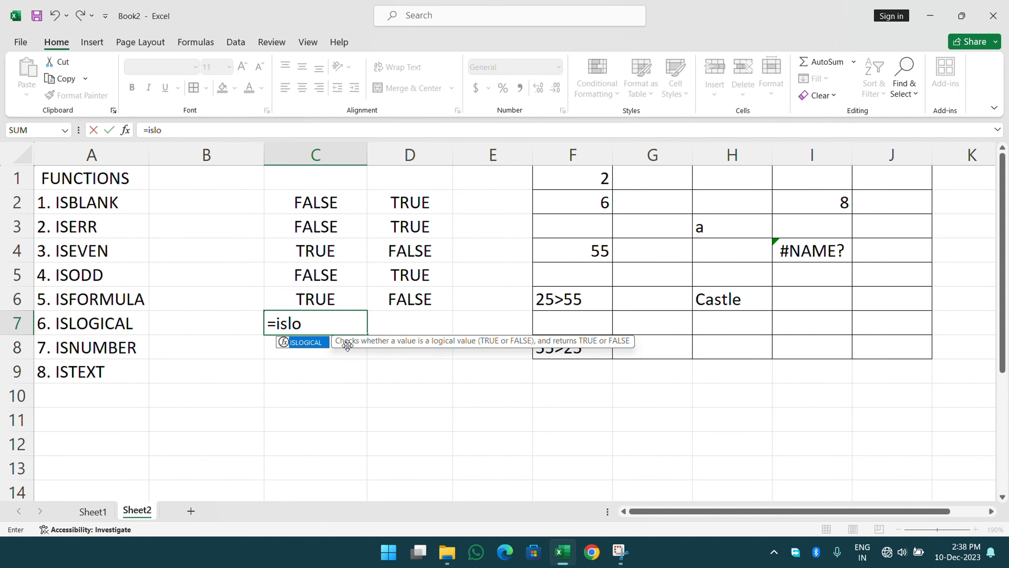
key("Tab")
left_click(592, 179)
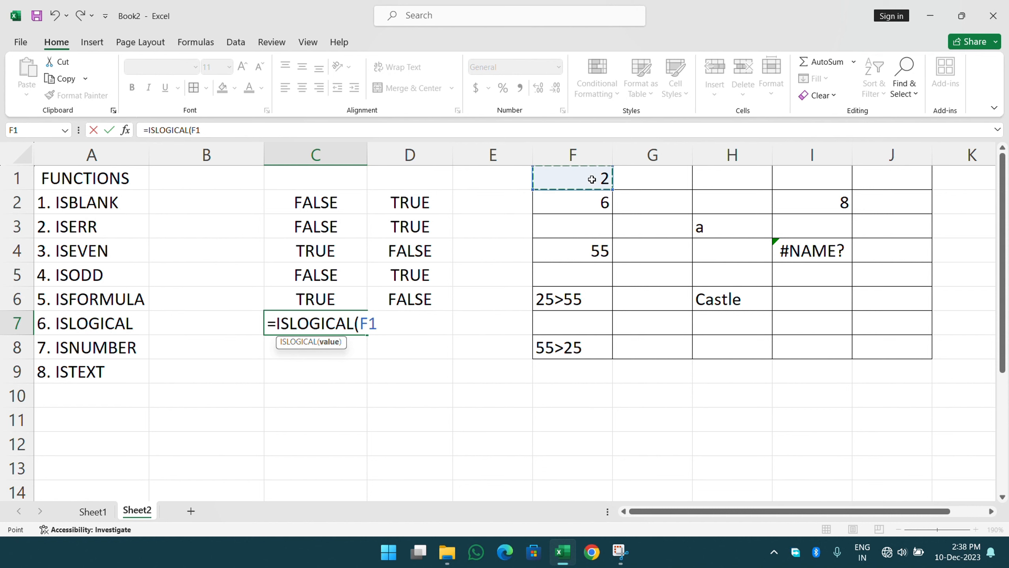
key("Return")
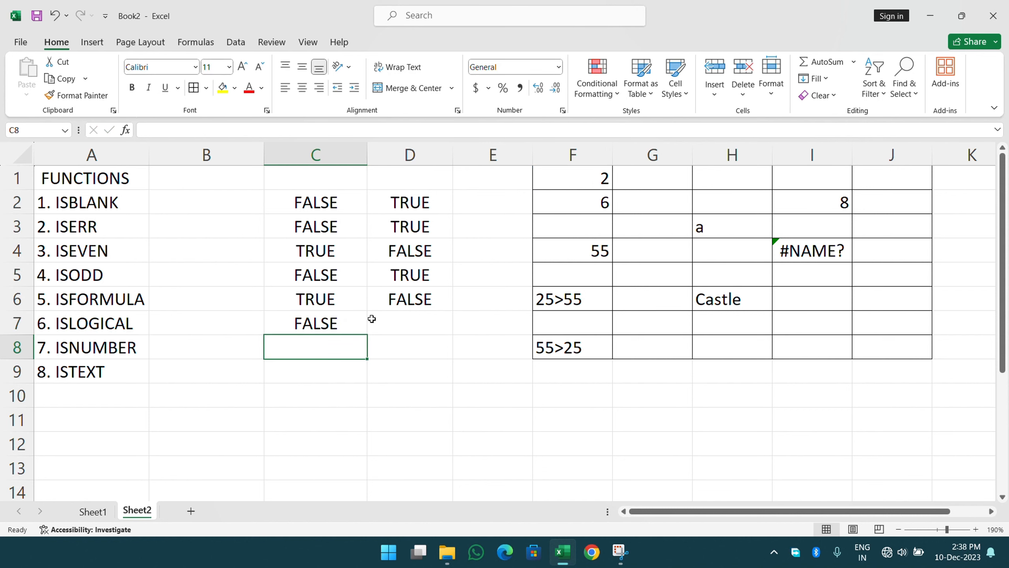
Enter an ISLOGICAL formula in cell D7 that checks the comparison in cell F6
left_click(560, 300)
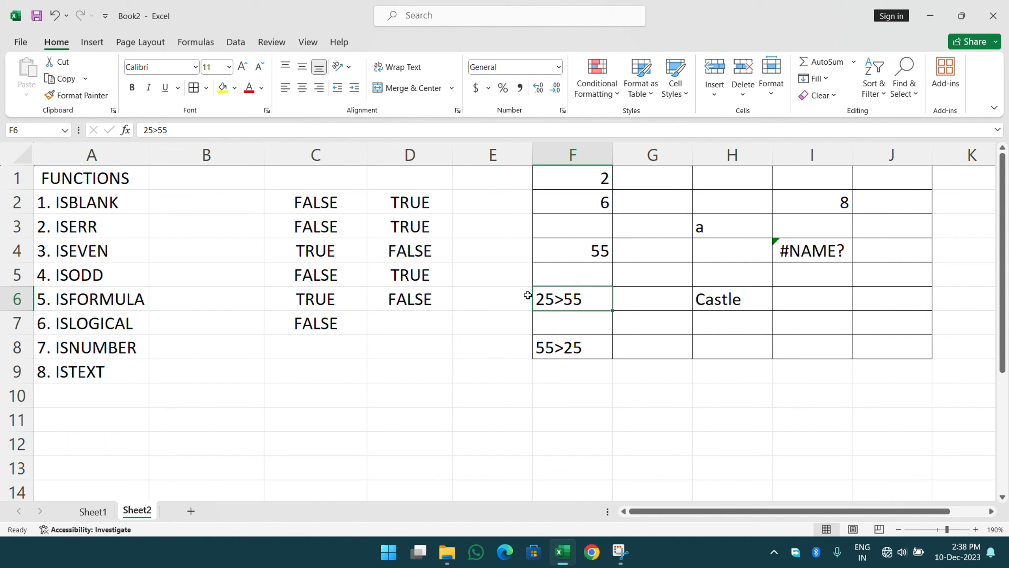
left_click(413, 318)
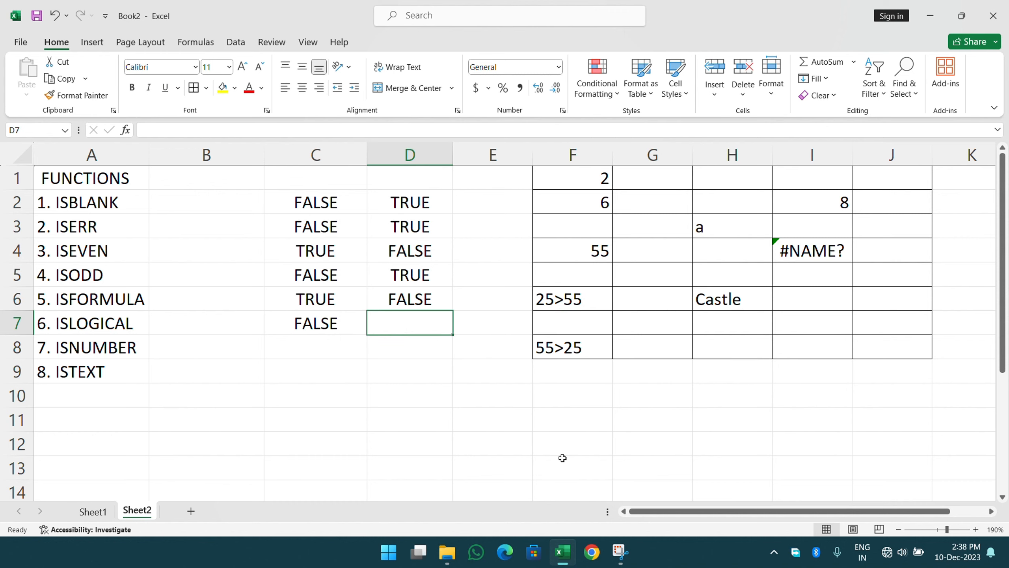
type("=islo")
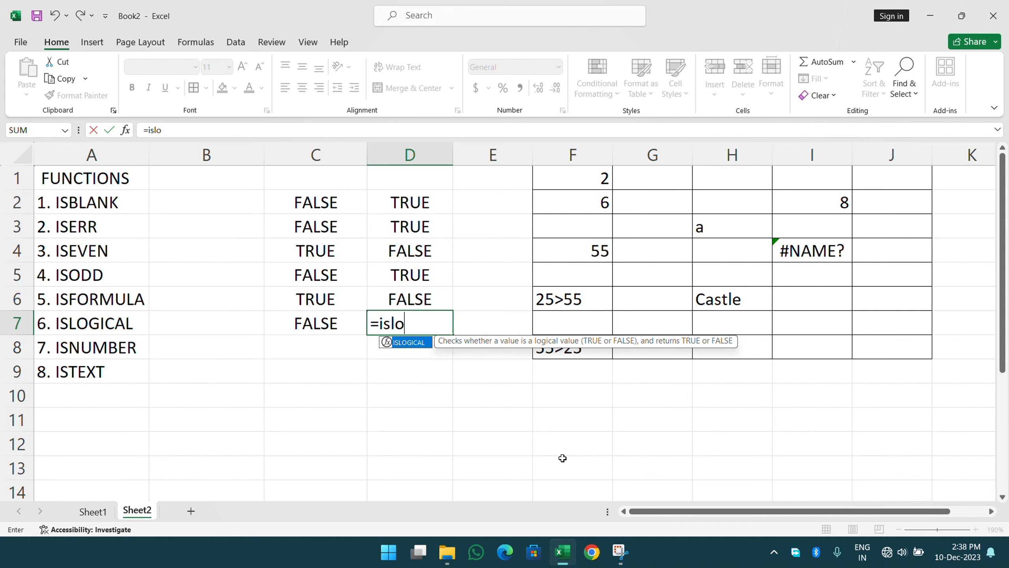
key("Tab")
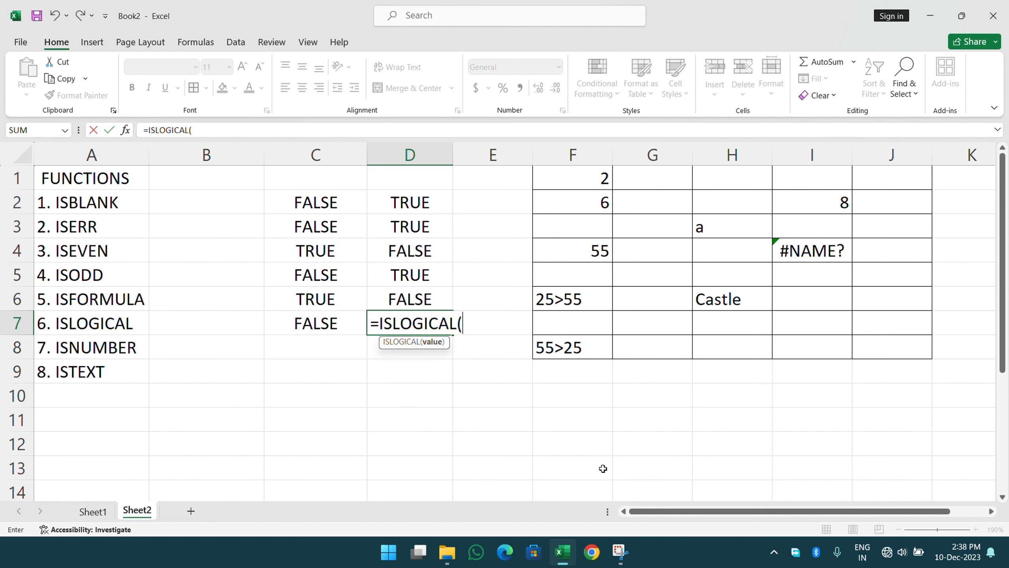
left_click(578, 299)
key("Return")
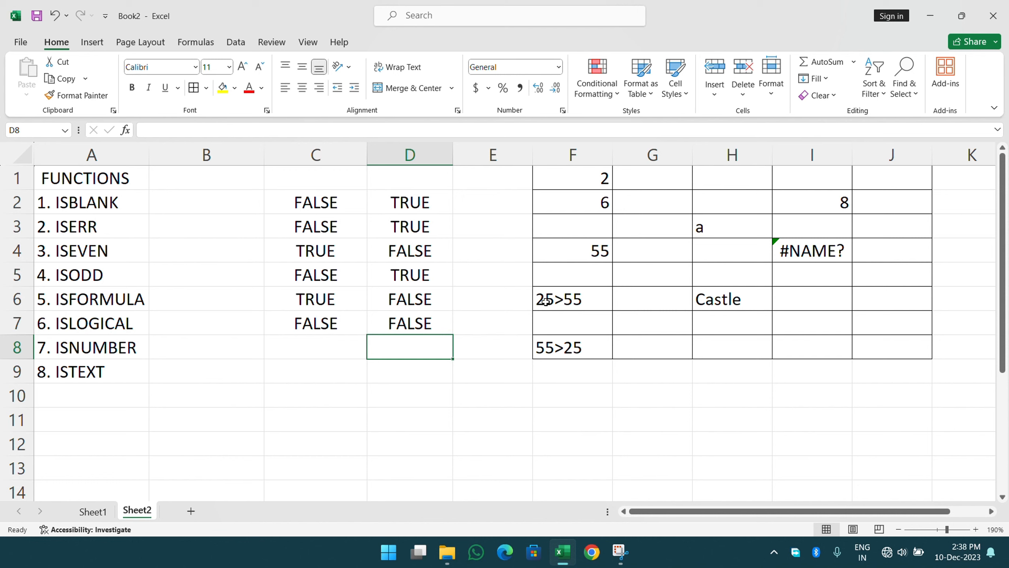
Replace the formula in cell C7 with an ISLOGICAL formula that checks the comparison in cell F8
left_click(337, 324)
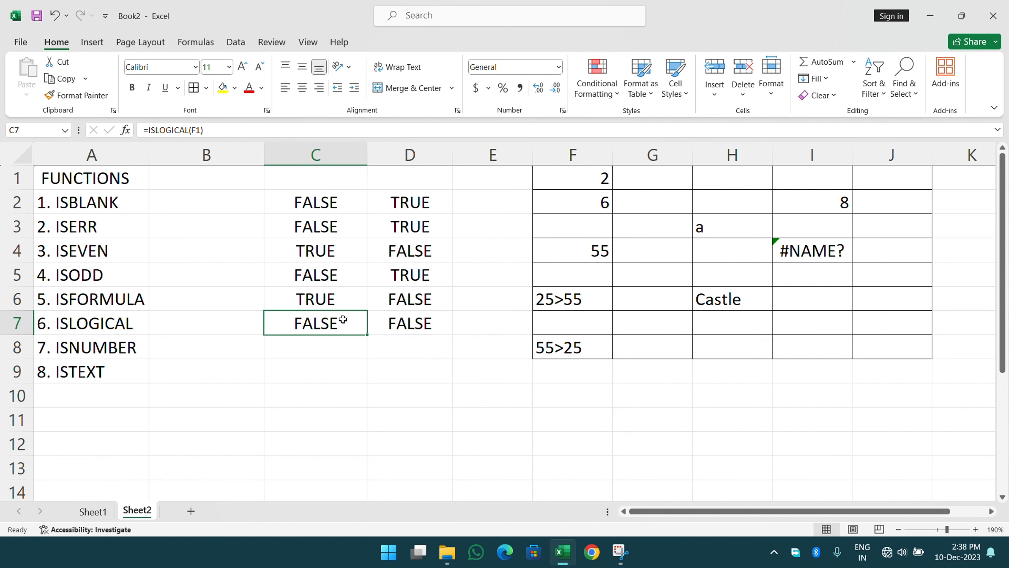
type("=islog")
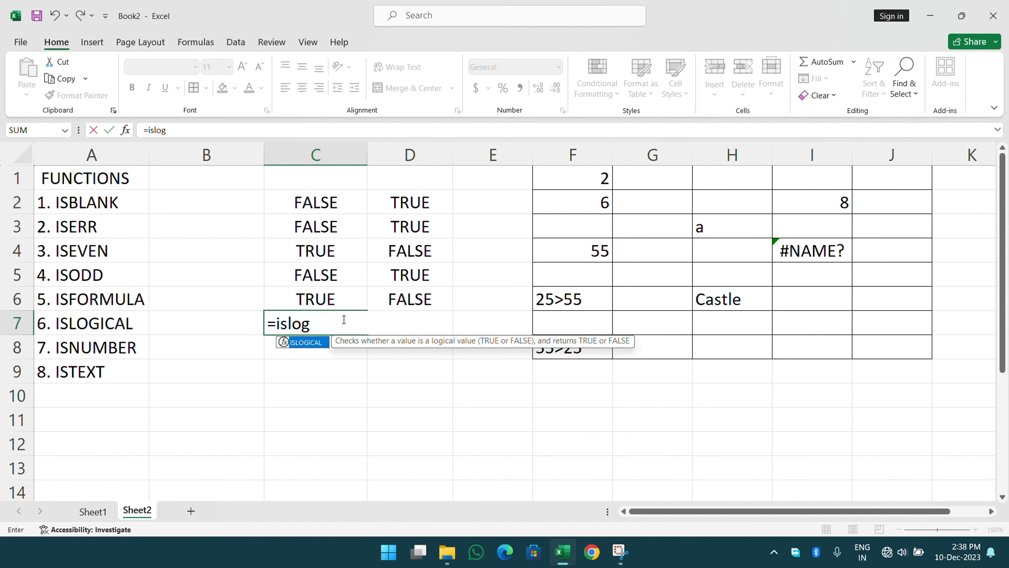
key("Tab")
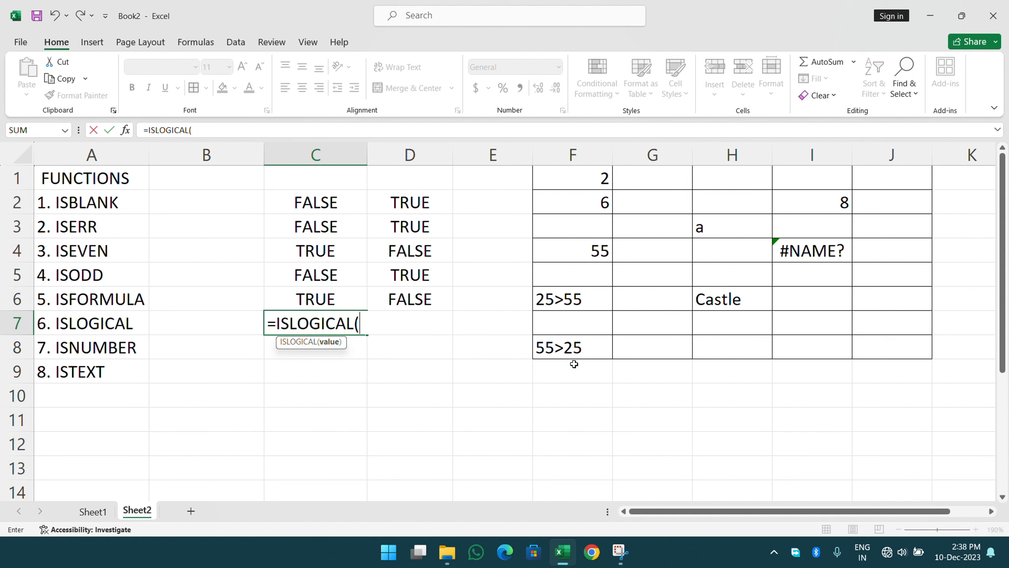
left_click(568, 353)
key("Return")
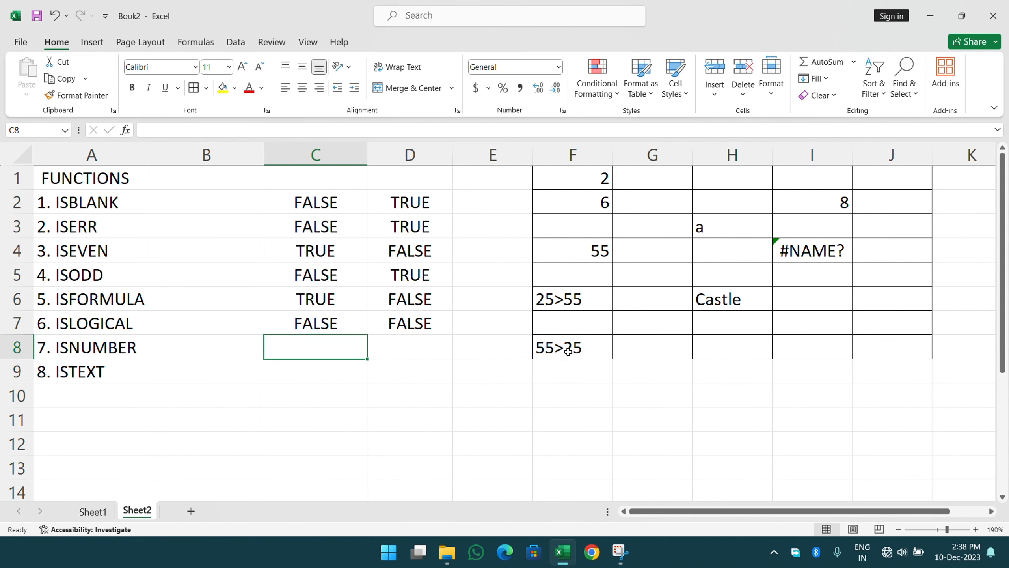
double_click(564, 349)
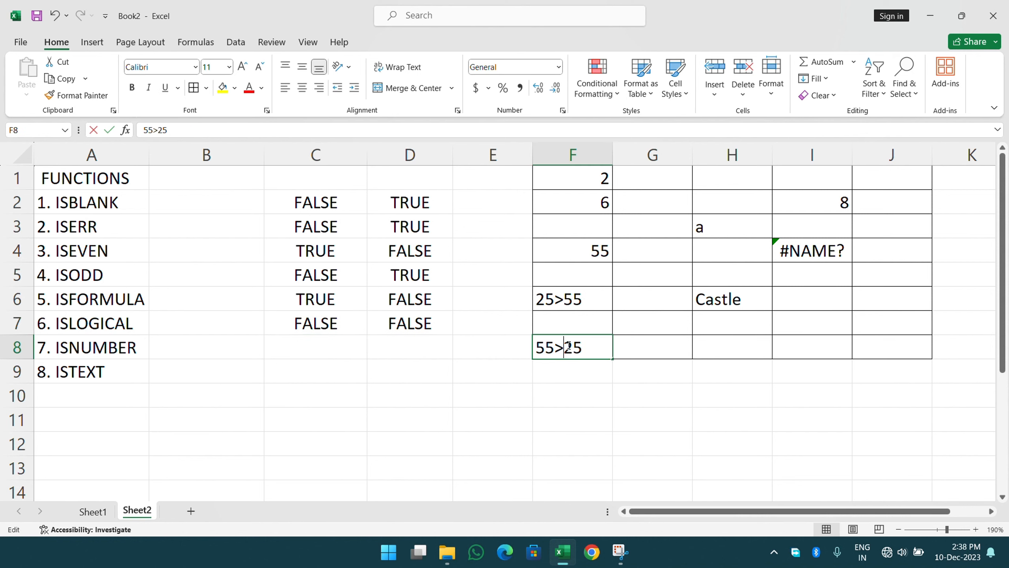
key("Return")
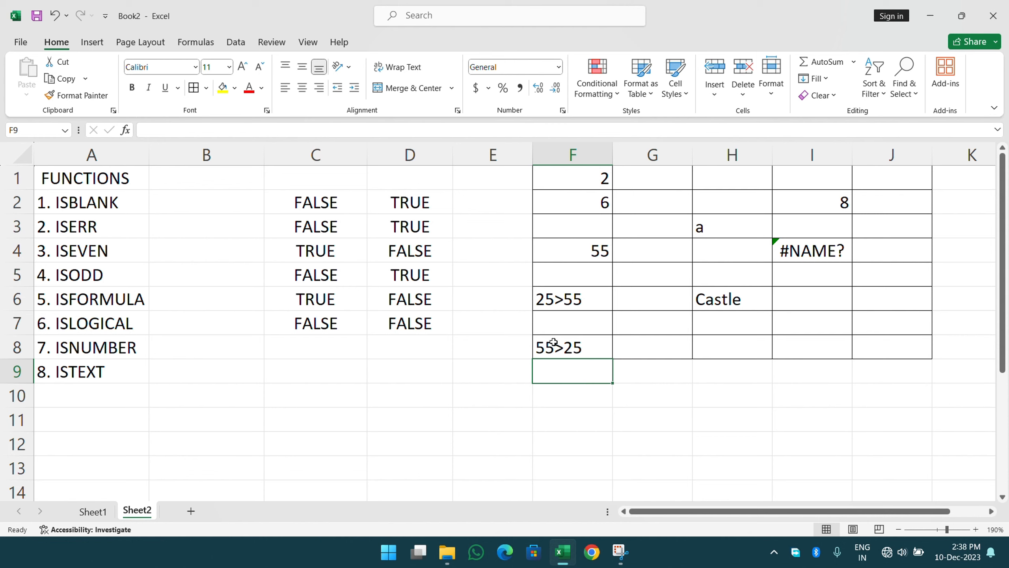
double_click(541, 297)
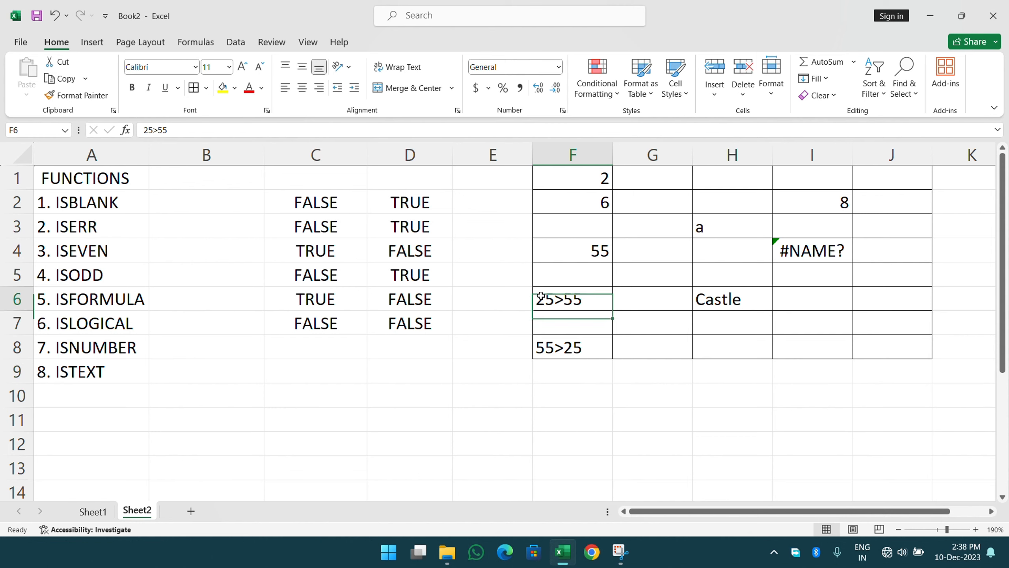
double_click(542, 347)
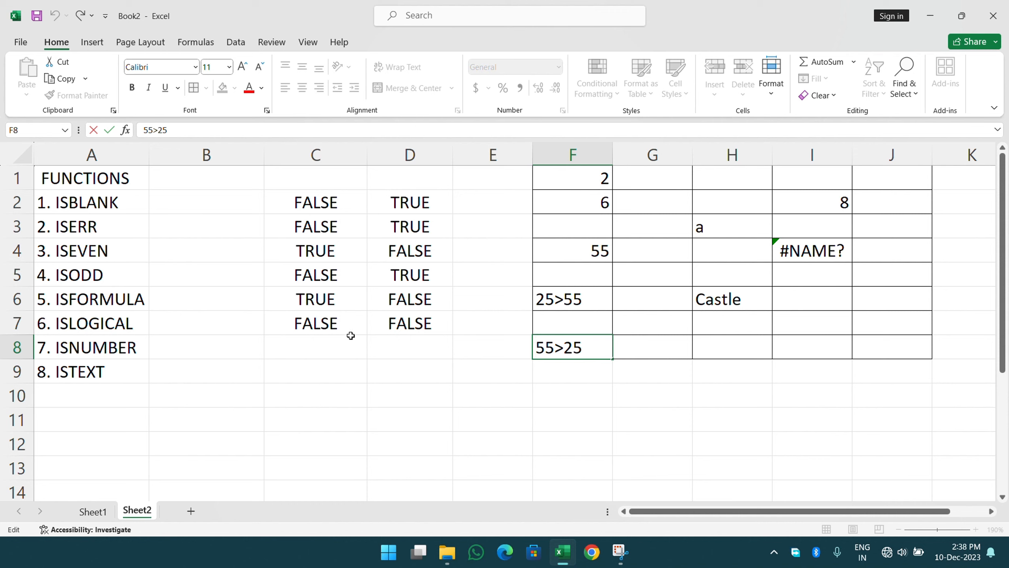
key("Return")
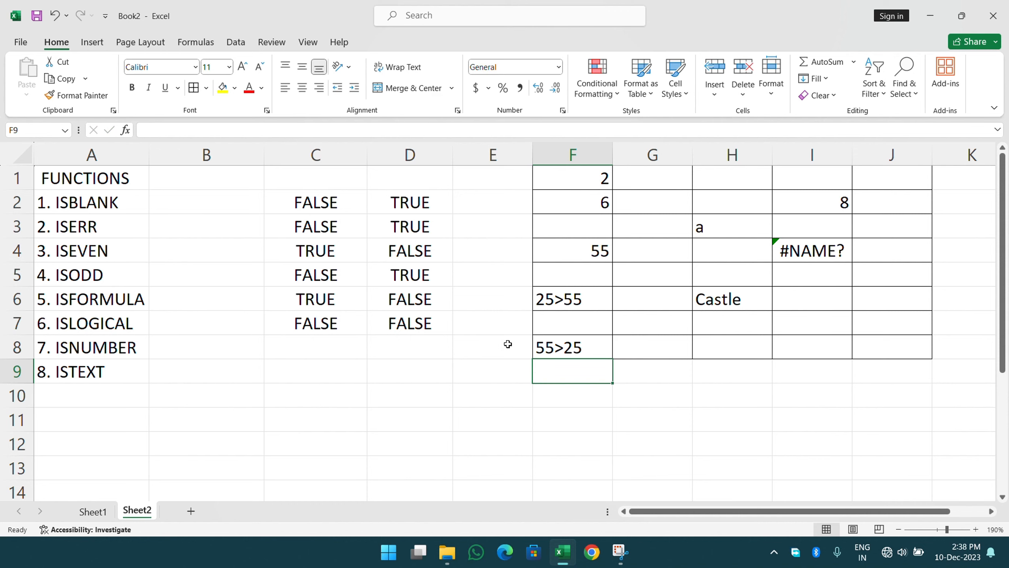
Turn the text comparison in cell F8 into the formula =55>25
left_click(541, 350)
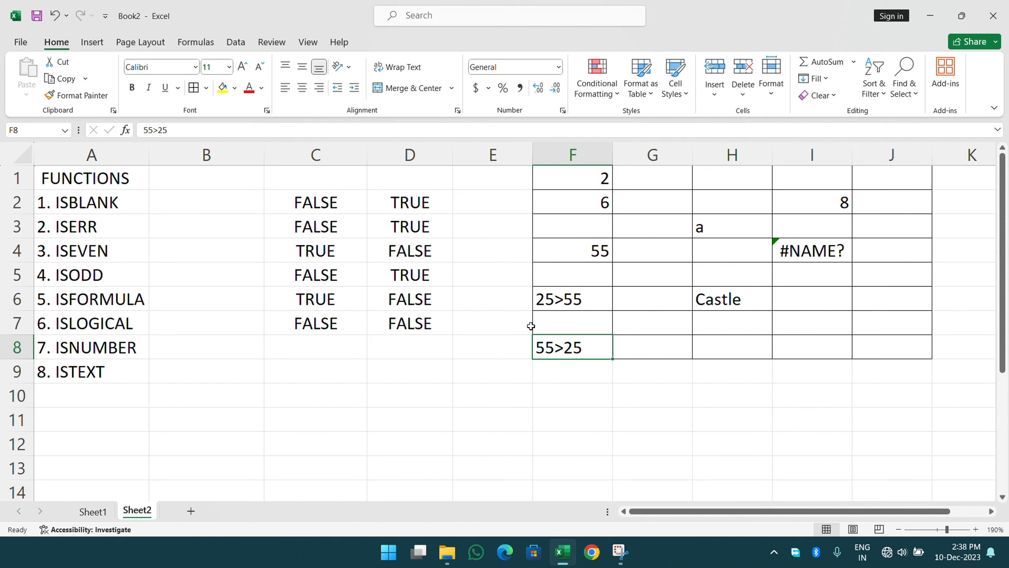
left_click(146, 132)
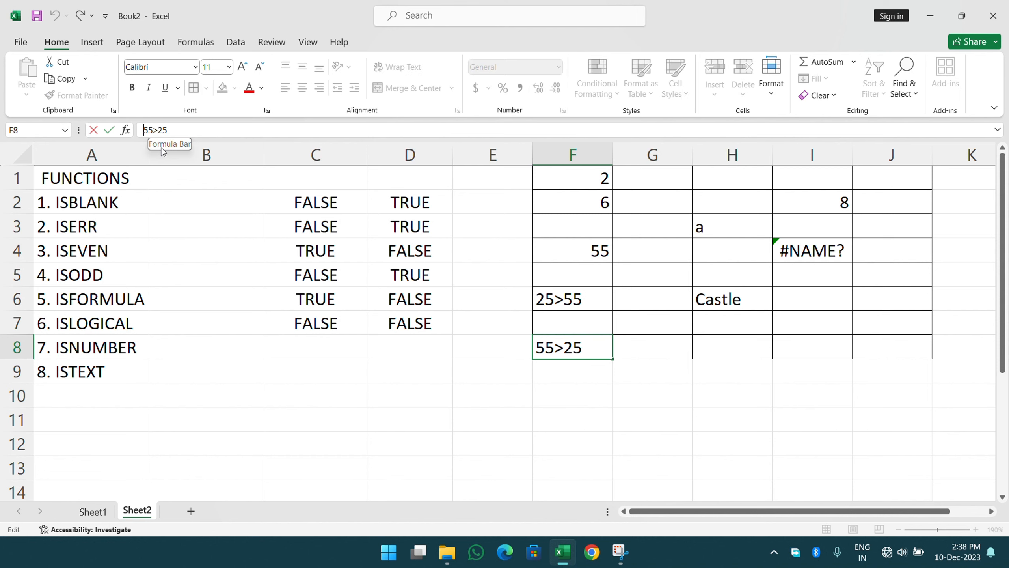
type("=")
key("Return")
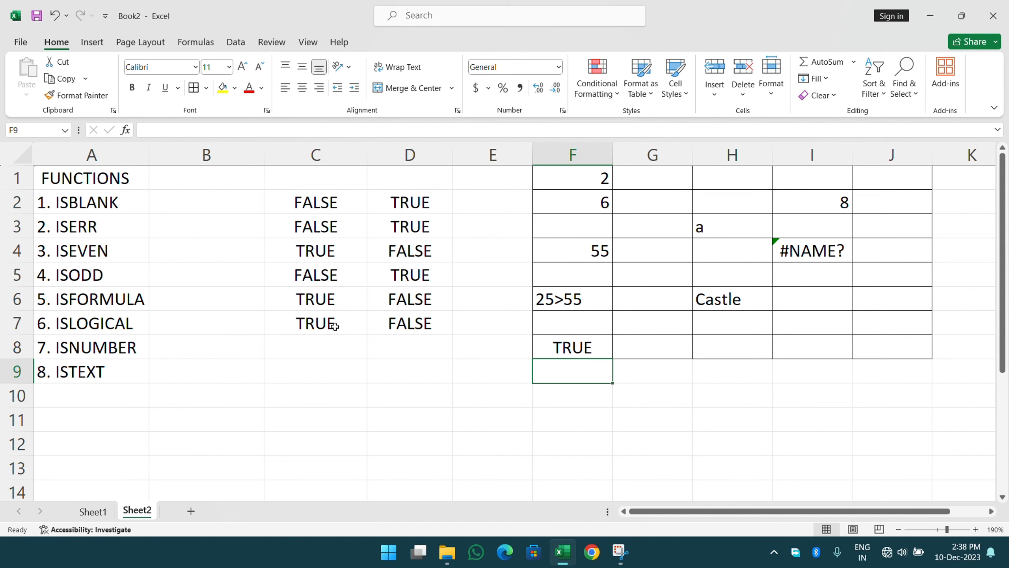
Turn the text comparison in cell F6 into the formula =25>55
double_click(537, 298)
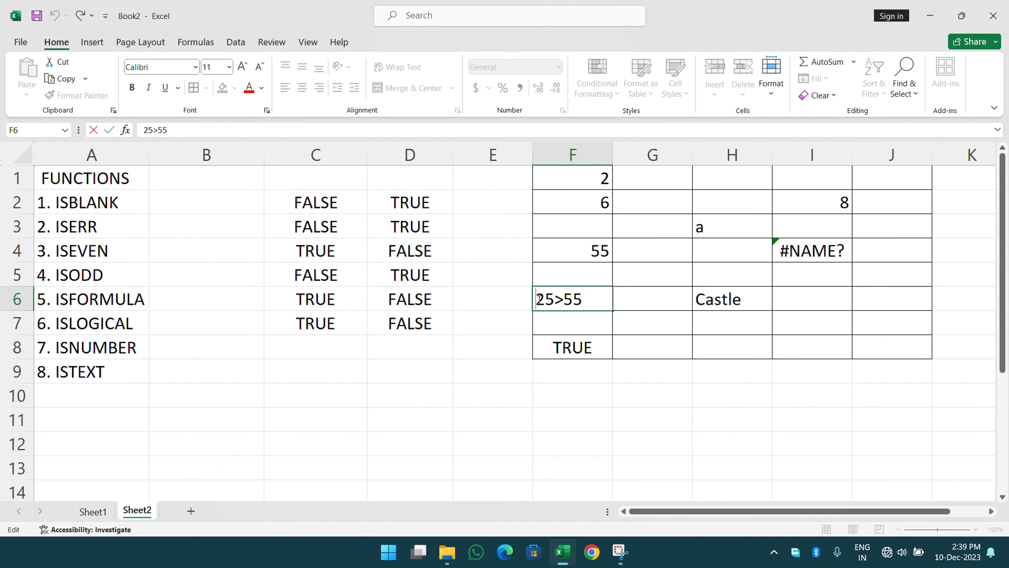
type("=")
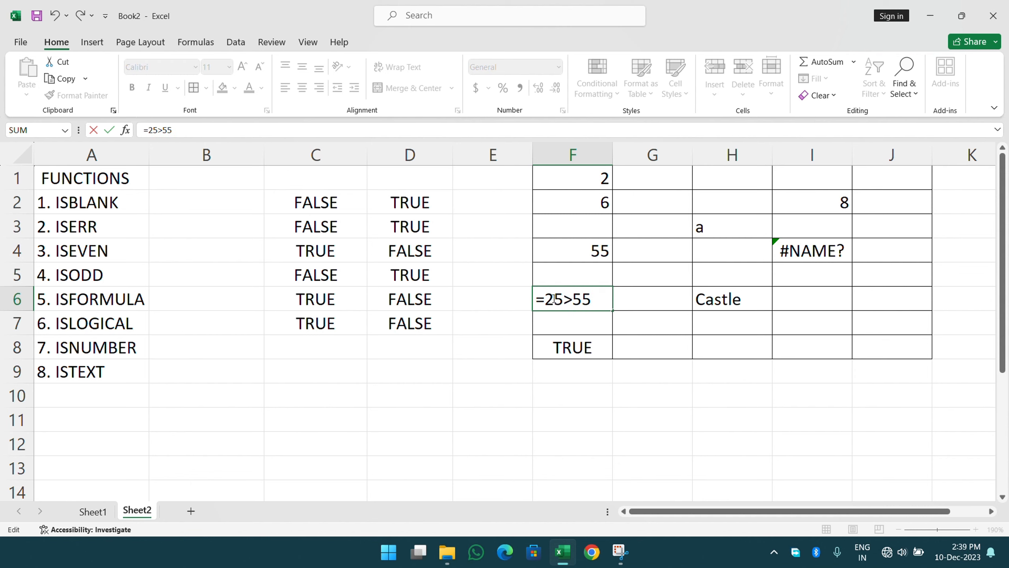
key("Return")
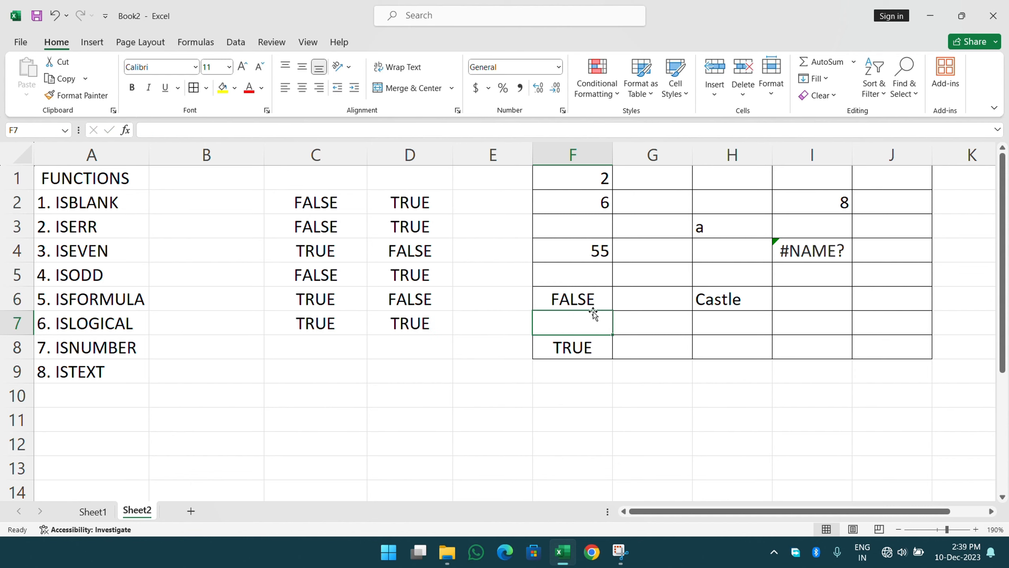
Review the ISLOGICAL formulas in cells D7 and C7 and the comparison formulas in cells F8 and F6
double_click(412, 323)
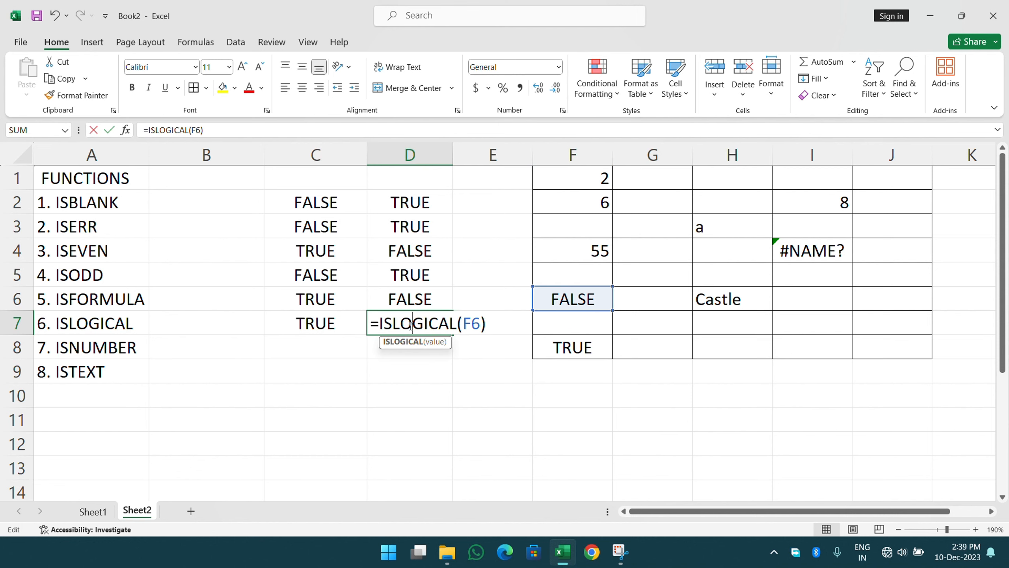
key("Return")
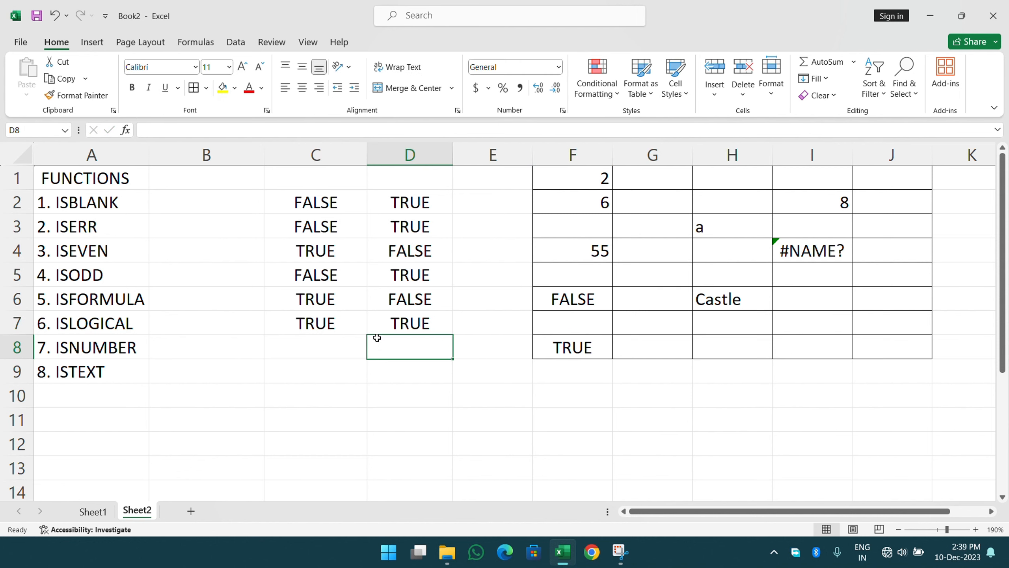
double_click(309, 323)
key("Return")
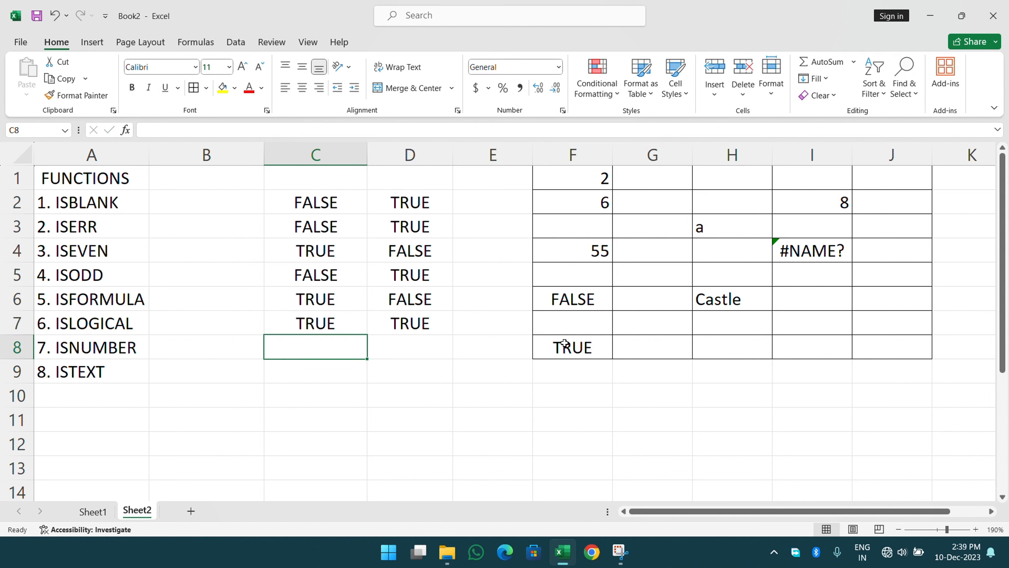
double_click(560, 344)
key("Escape")
left_click(554, 298)
double_click(553, 298)
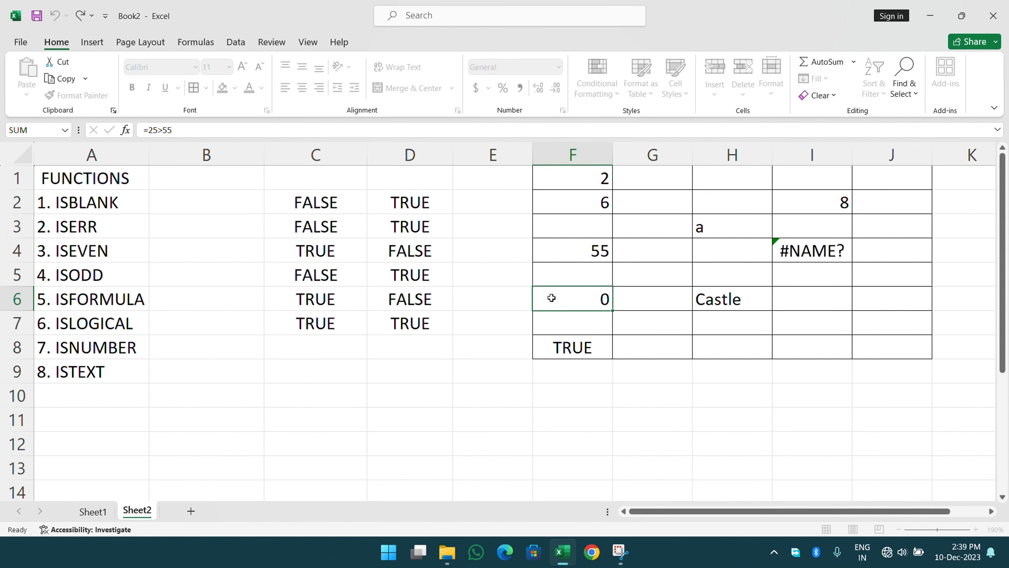
key("Return")
Enter an ISNUMBER formula in cell C8 that tests cell F4
left_click(316, 349)
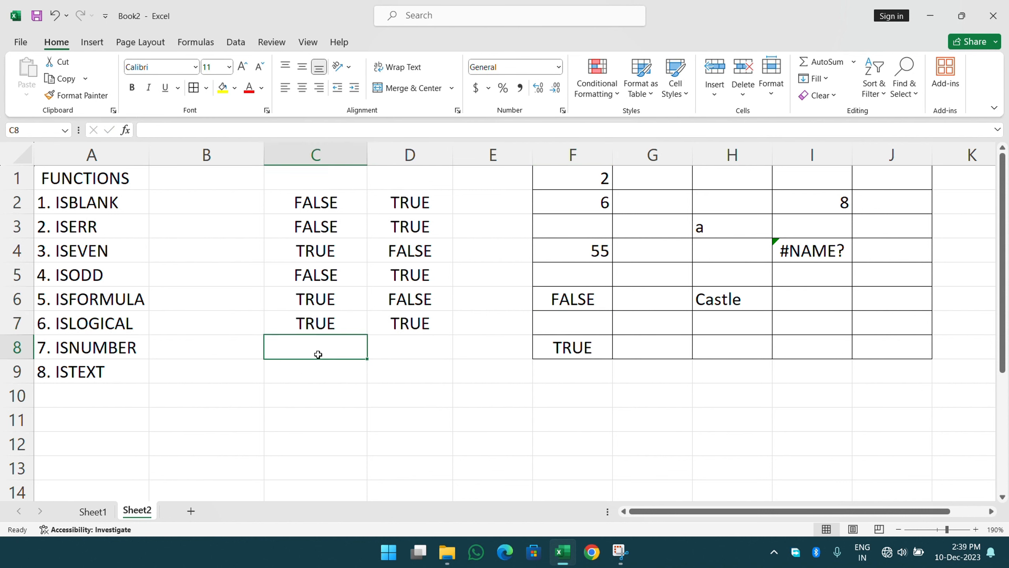
type("=i")
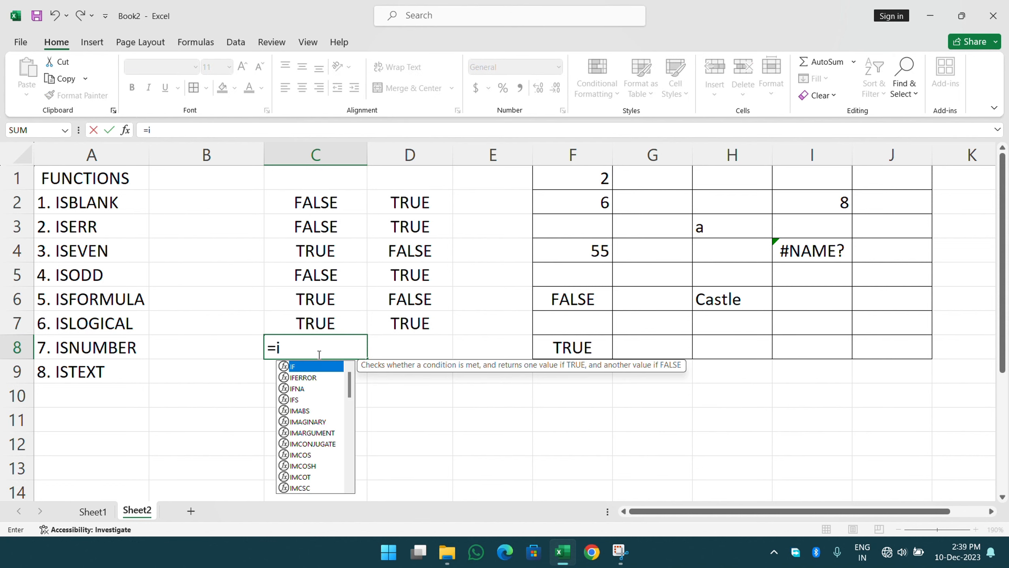
type("snumb")
key("Tab")
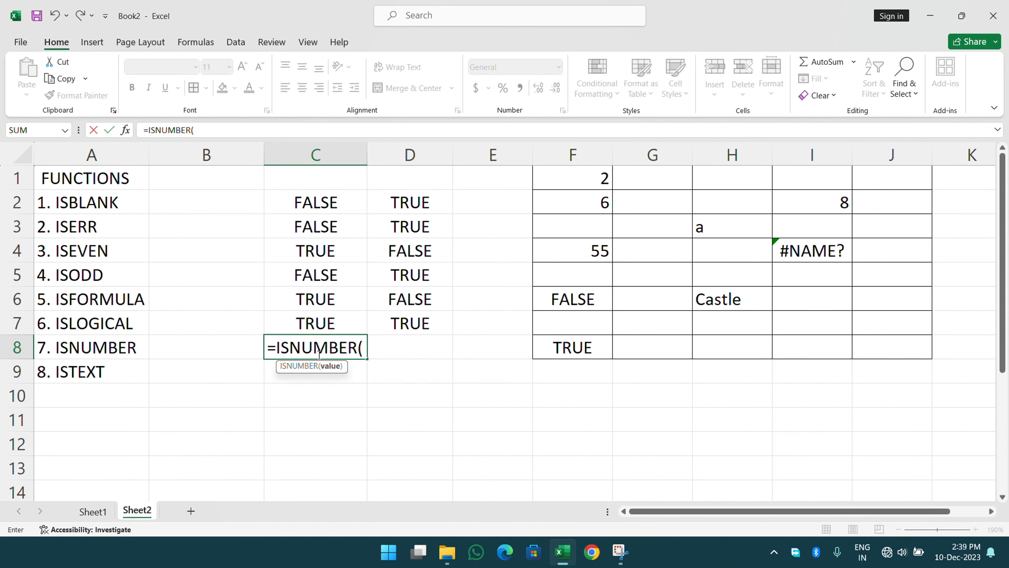
left_click(584, 249)
key("Return")
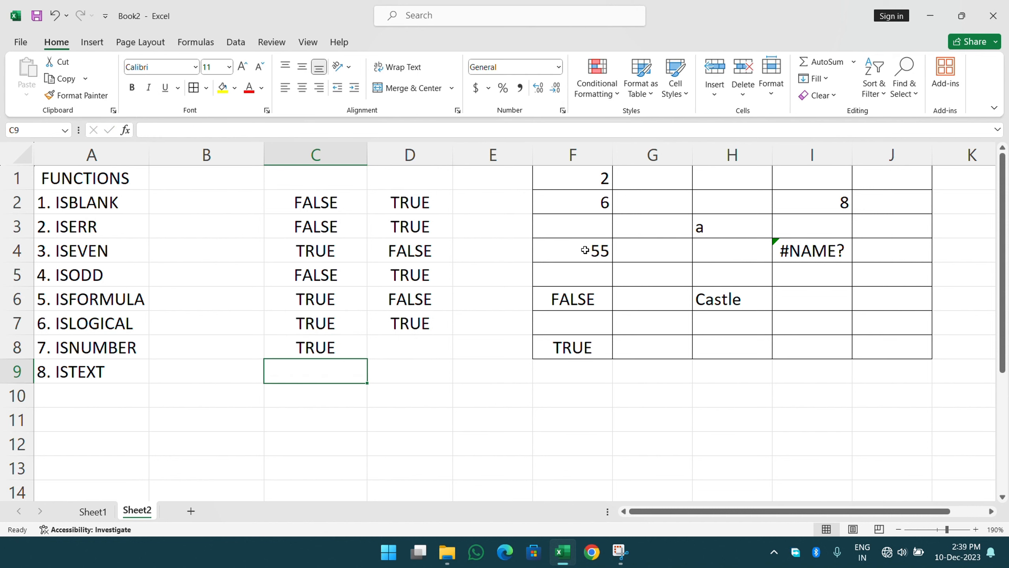
Enter an ISNUMBER formula in cell D8 that tests cell I2
left_click(440, 347)
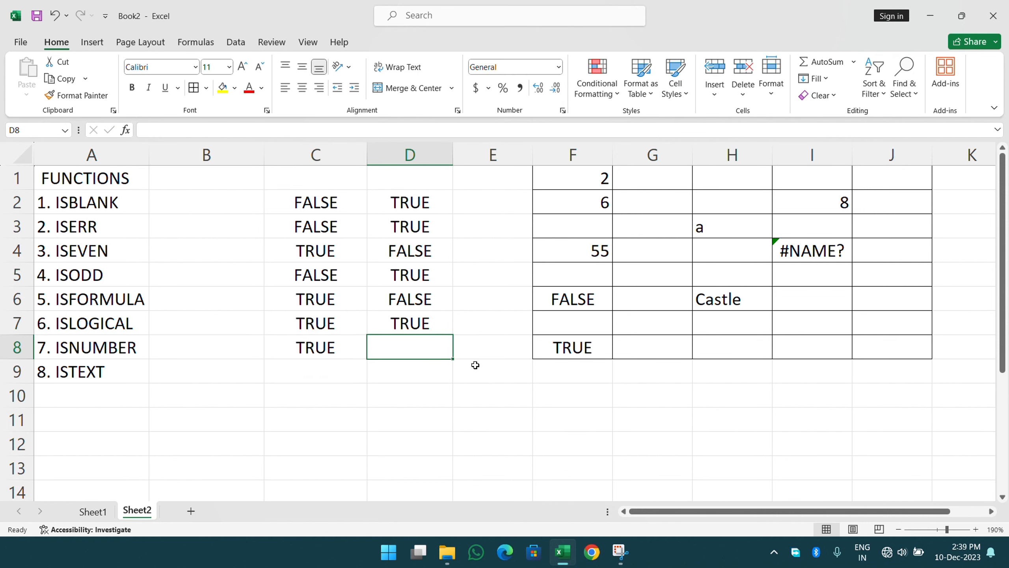
type("=isnum")
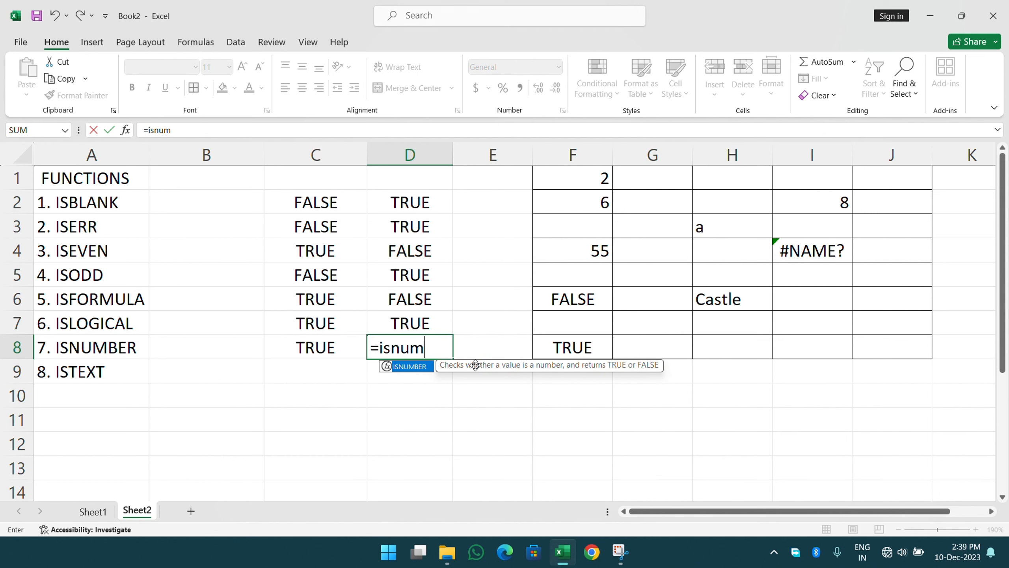
key("Tab")
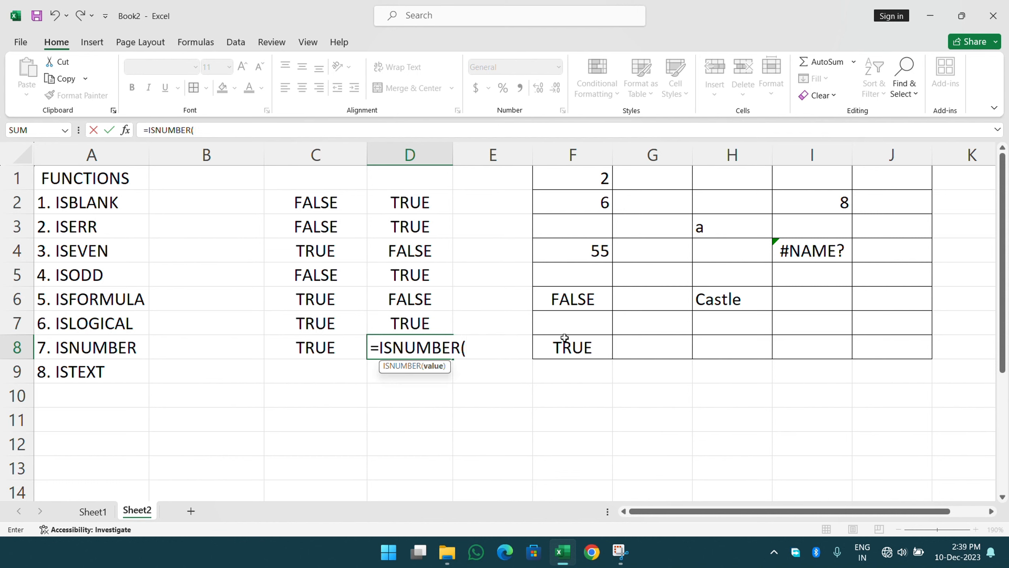
left_click(824, 204)
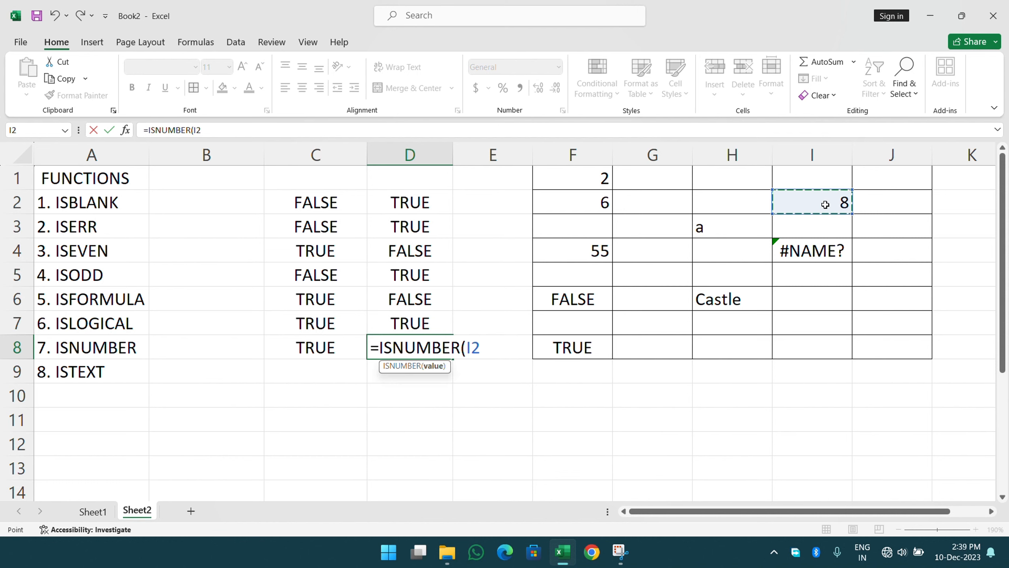
key("Return")
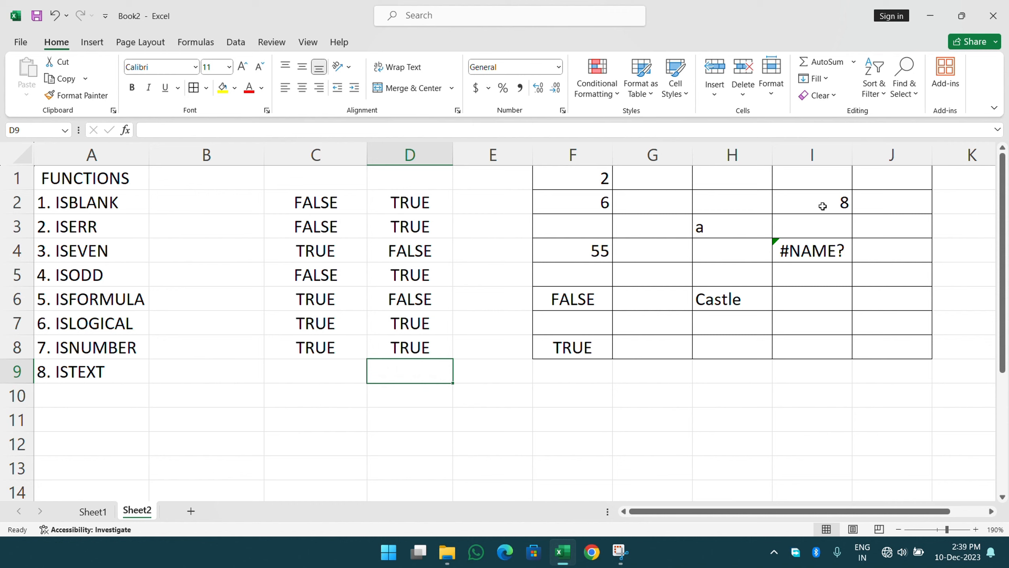
Change the reference in cell D8's ISNUMBER formula to the text cell H6
double_click(415, 346)
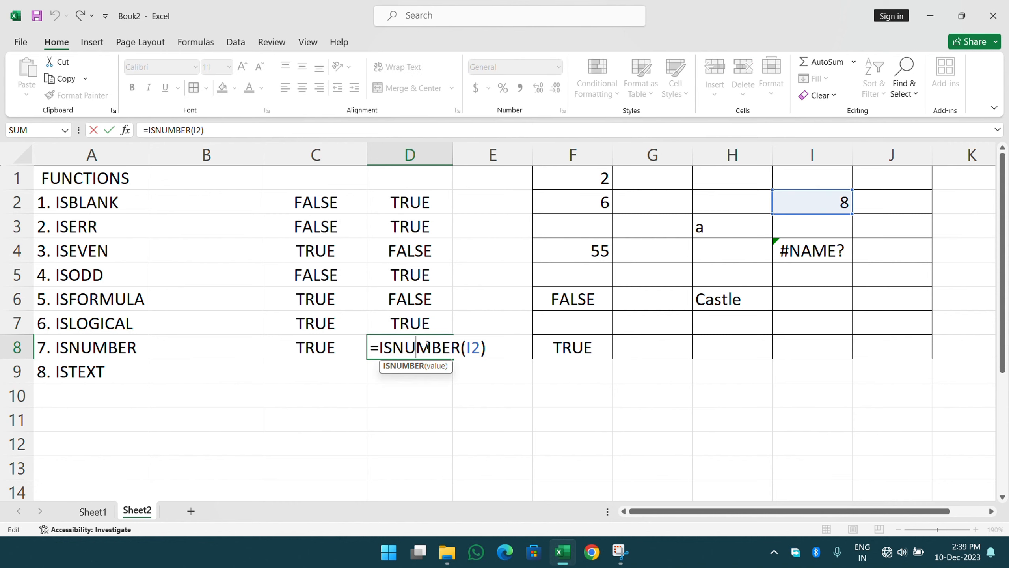
double_click(472, 346)
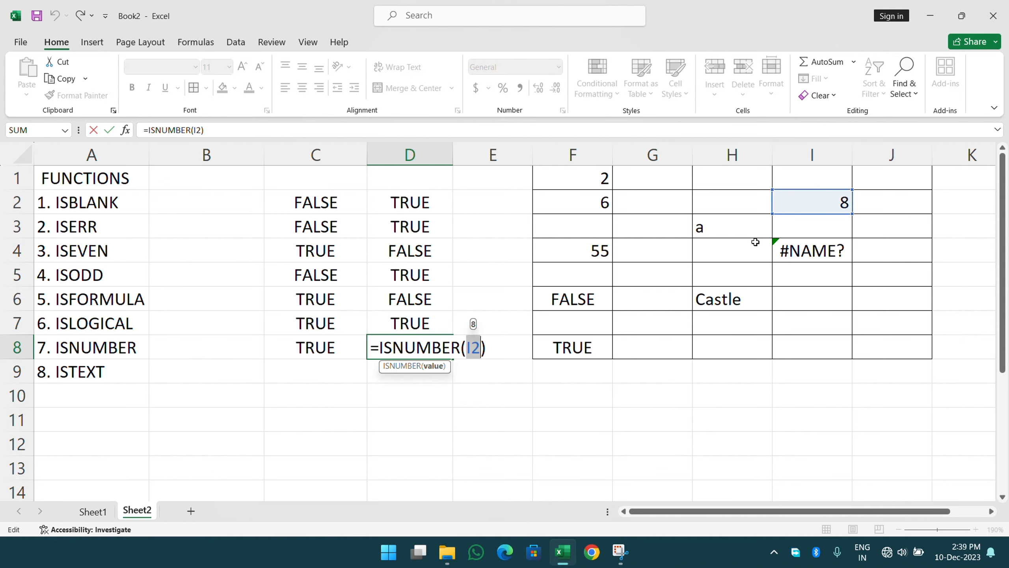
left_click(717, 298)
key("Return")
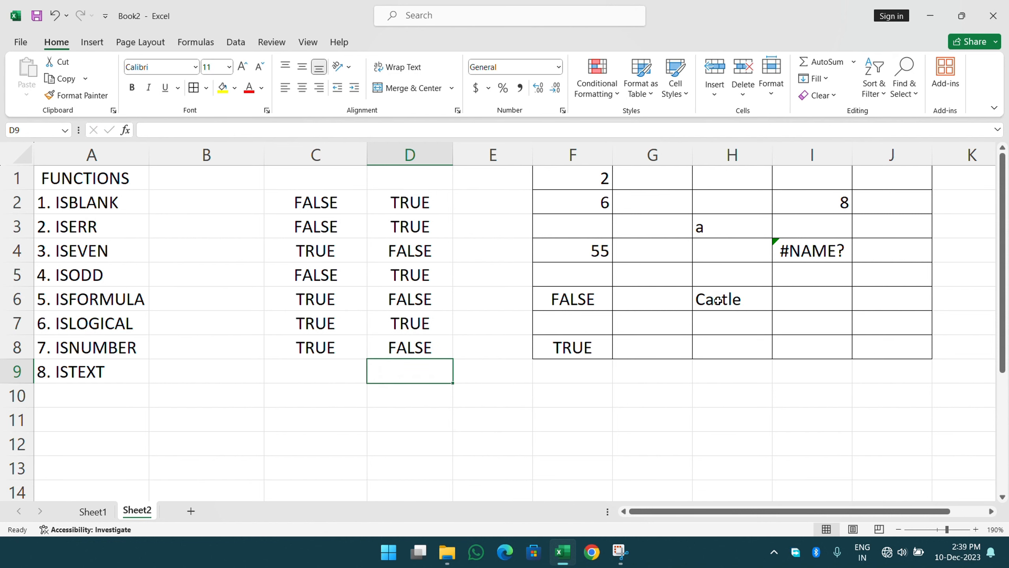
Enter an ISTEXT formula in cell C9 that tests cell H6
left_click(331, 370)
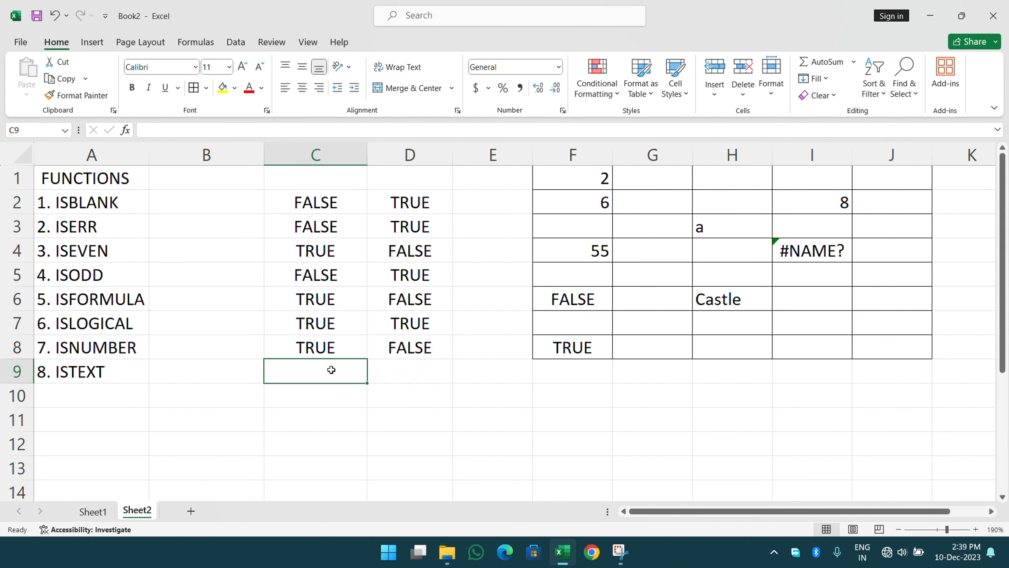
type("=ist")
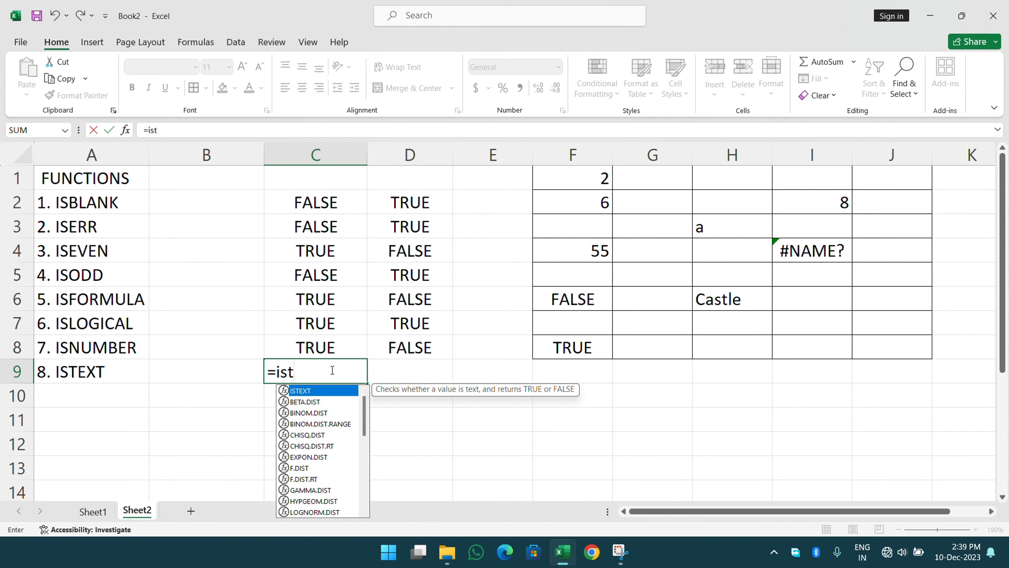
type("ext")
key("Tab")
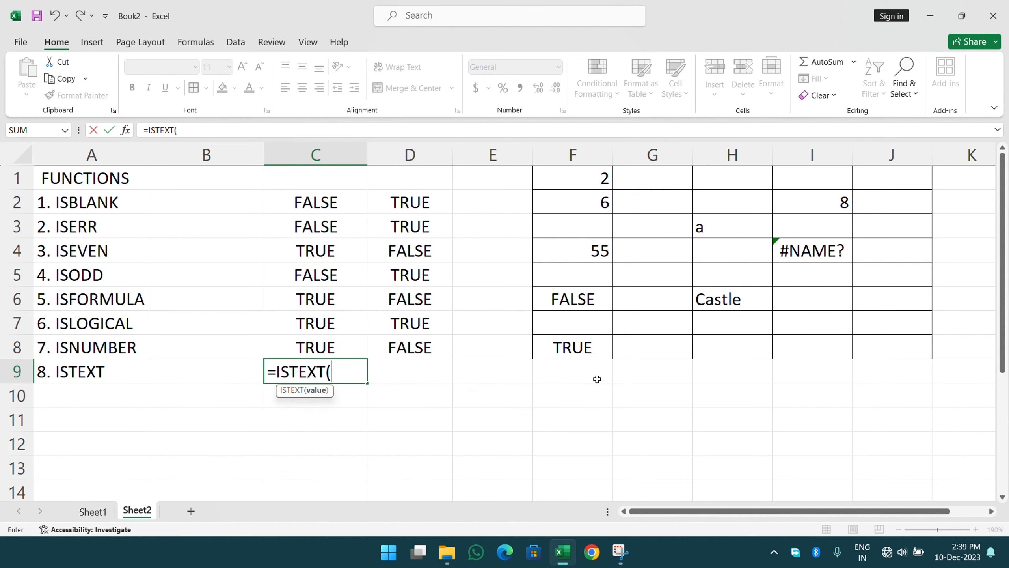
left_click(703, 294)
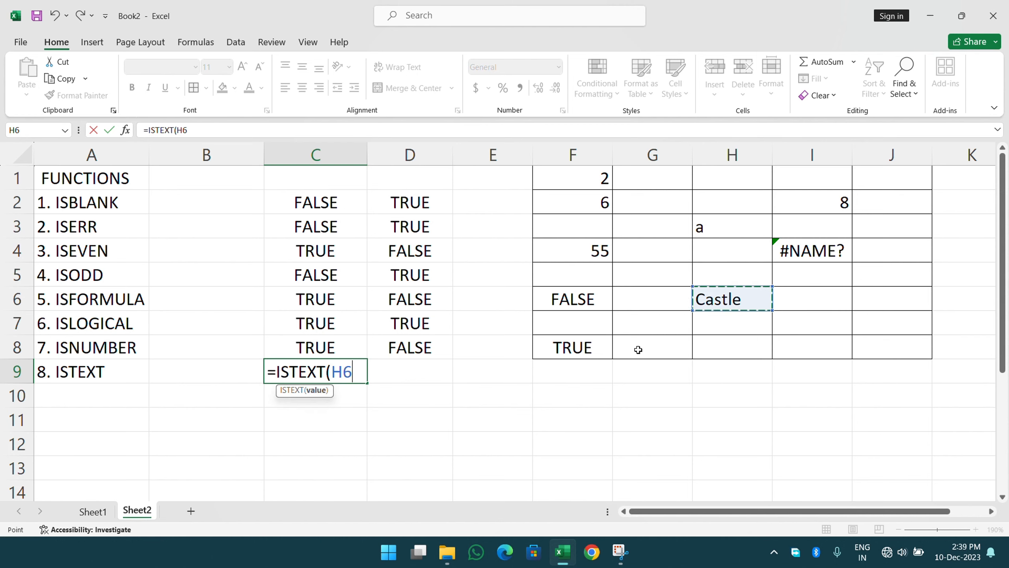
key("Return")
Enter an ISTEXT formula in cell D9 that tests the number in cell F4
left_click(410, 371)
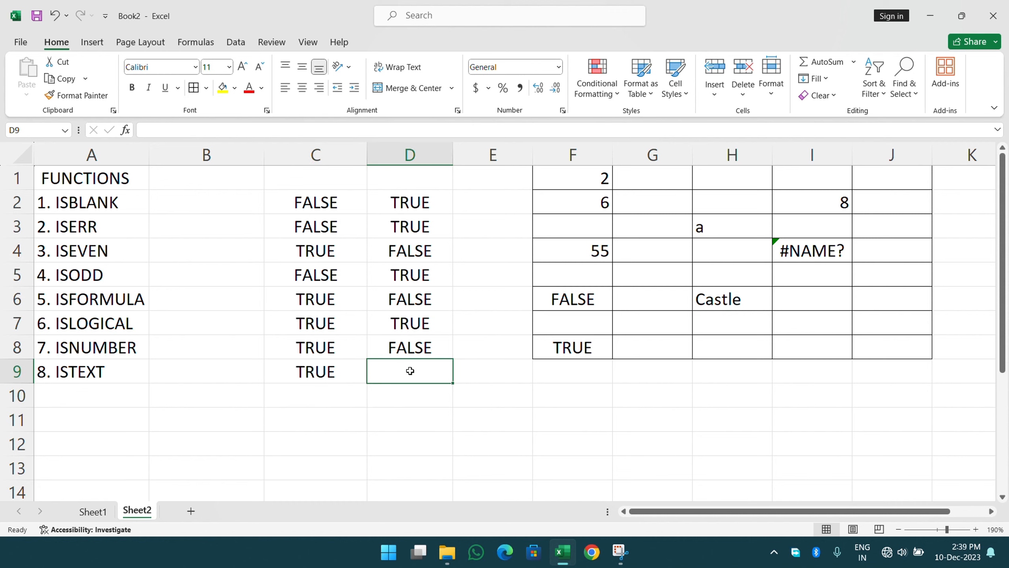
type("=istex")
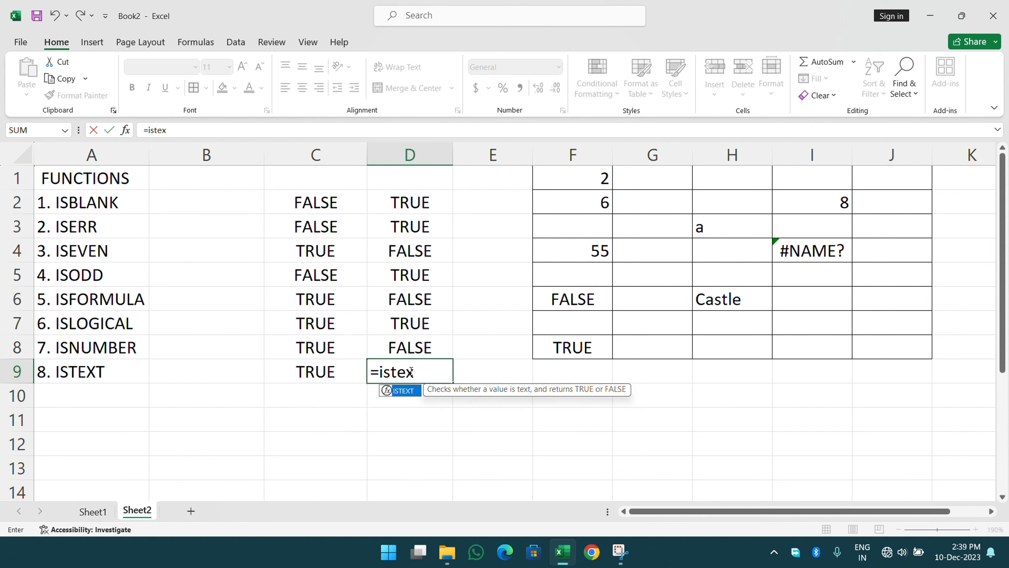
key("Tab")
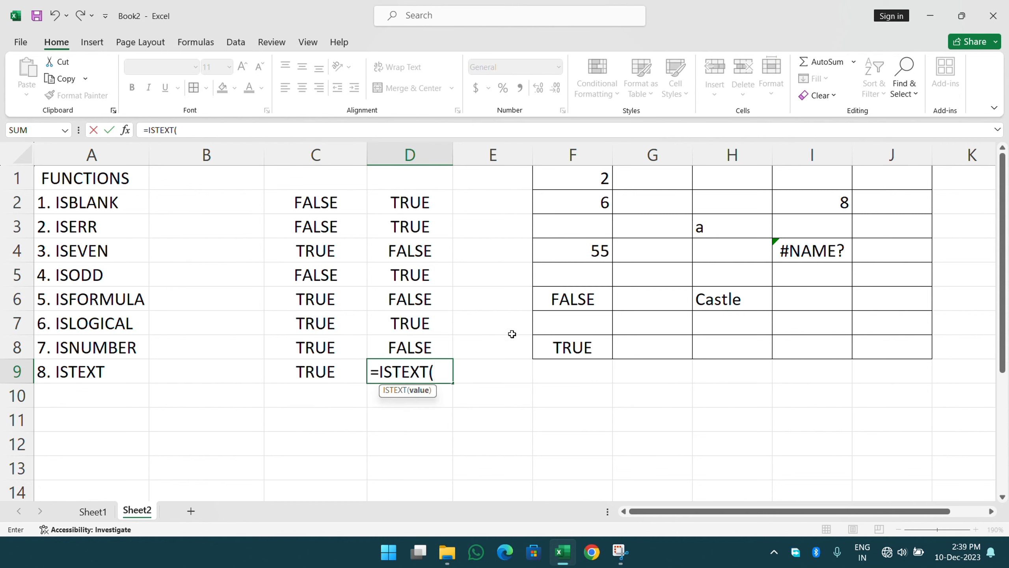
left_click(585, 246)
key("Return")
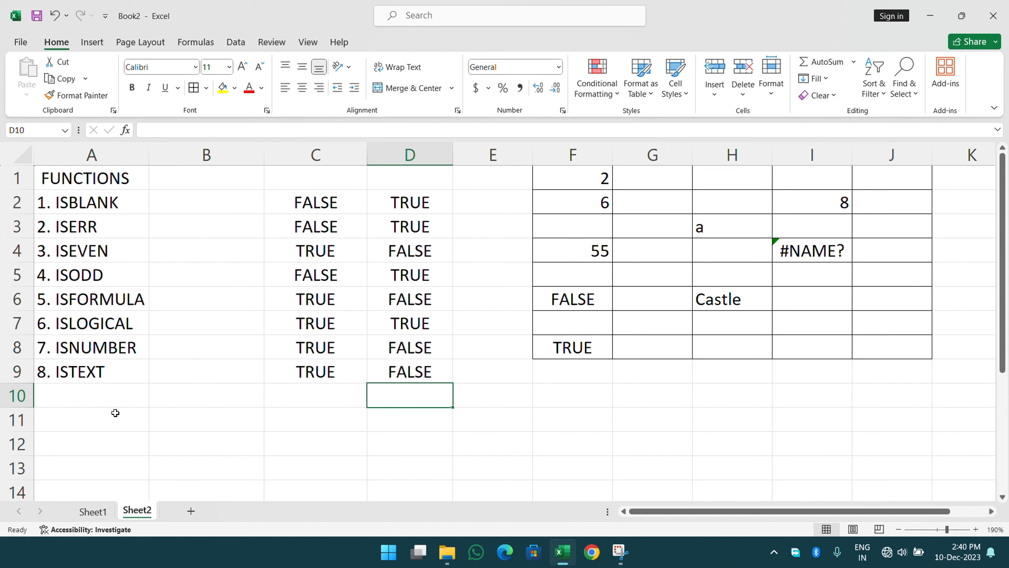
Fill the FUNCTIONS list in cells A1:A9 of Sheet1 with standard yellow
left_click(104, 514)
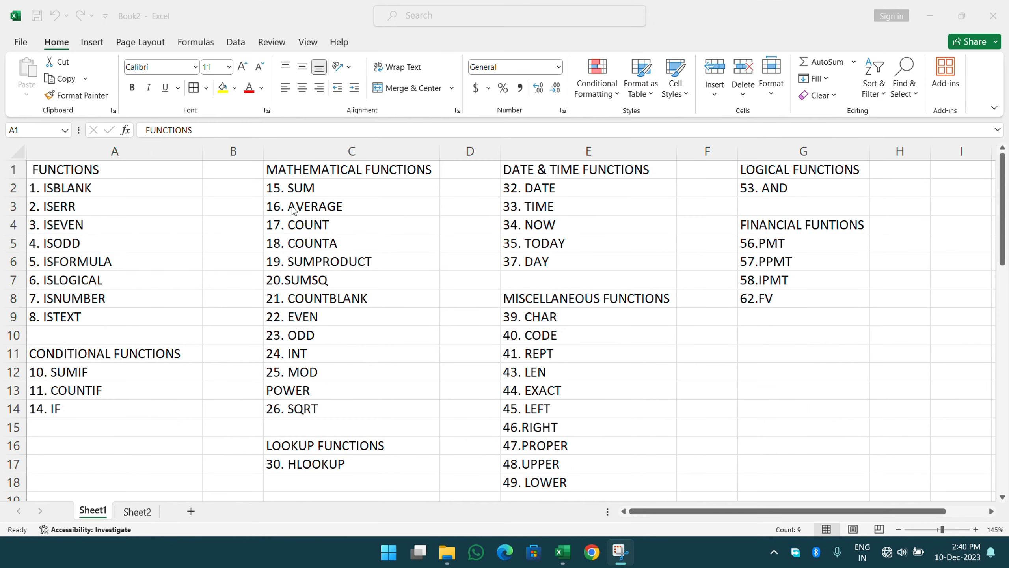
left_click(109, 188)
left_click_drag(74, 169, 90, 316)
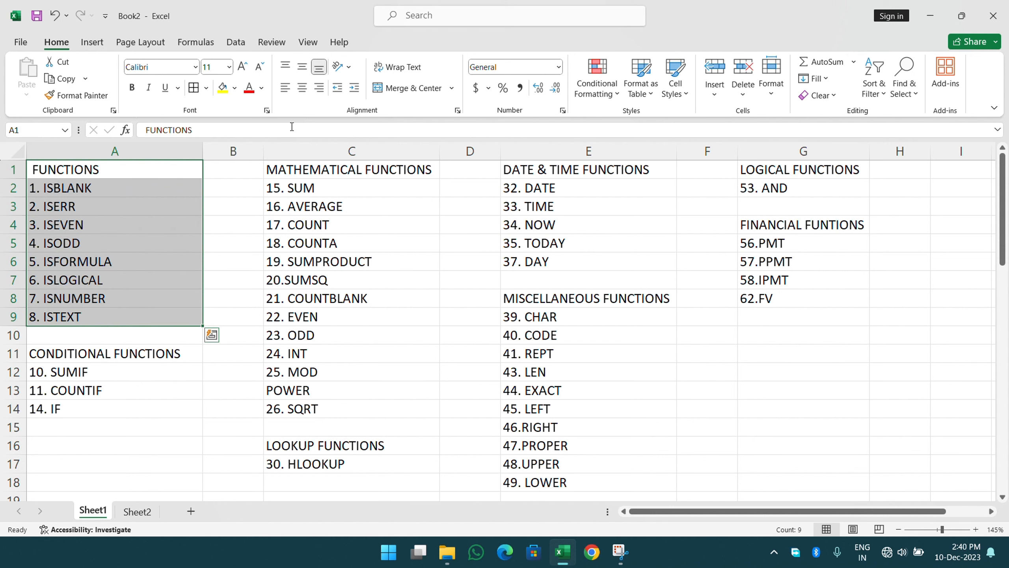
left_click(235, 88)
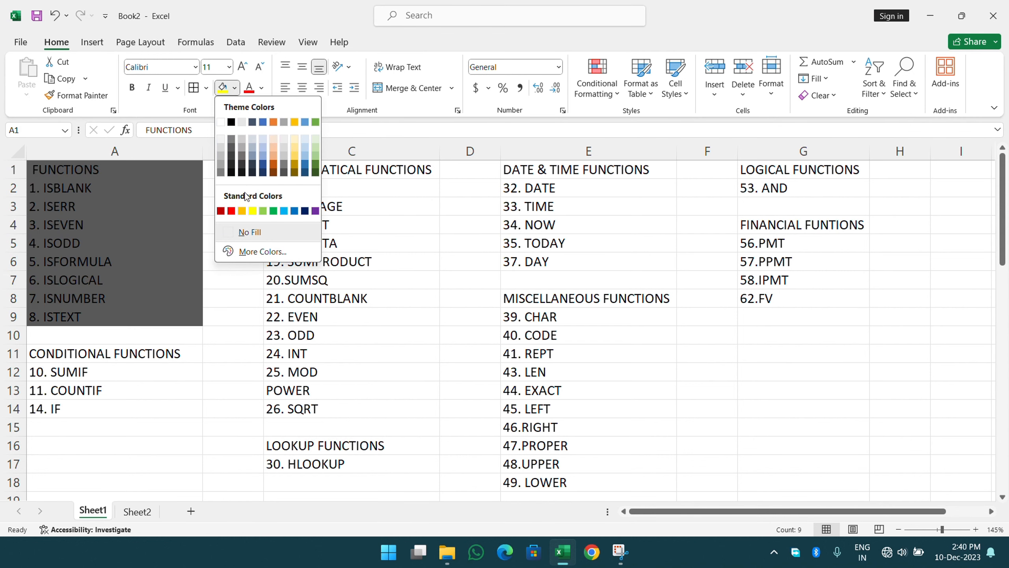
left_click(253, 211)
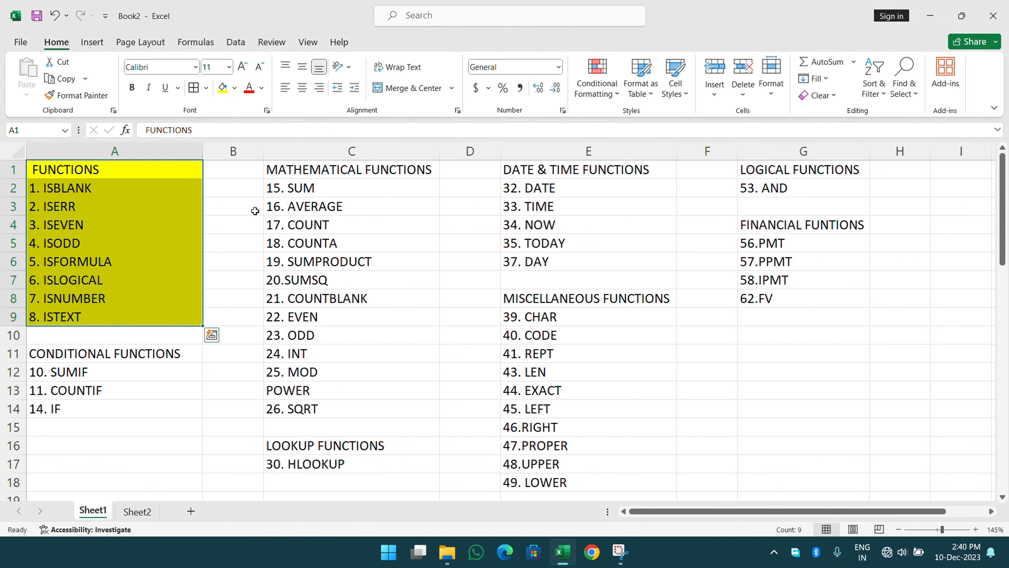
left_click(266, 261)
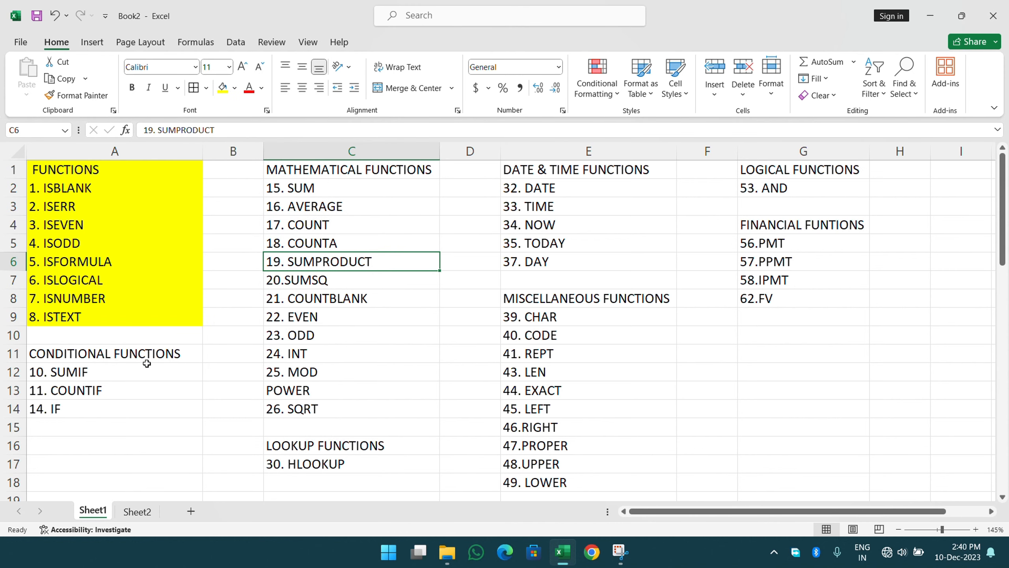